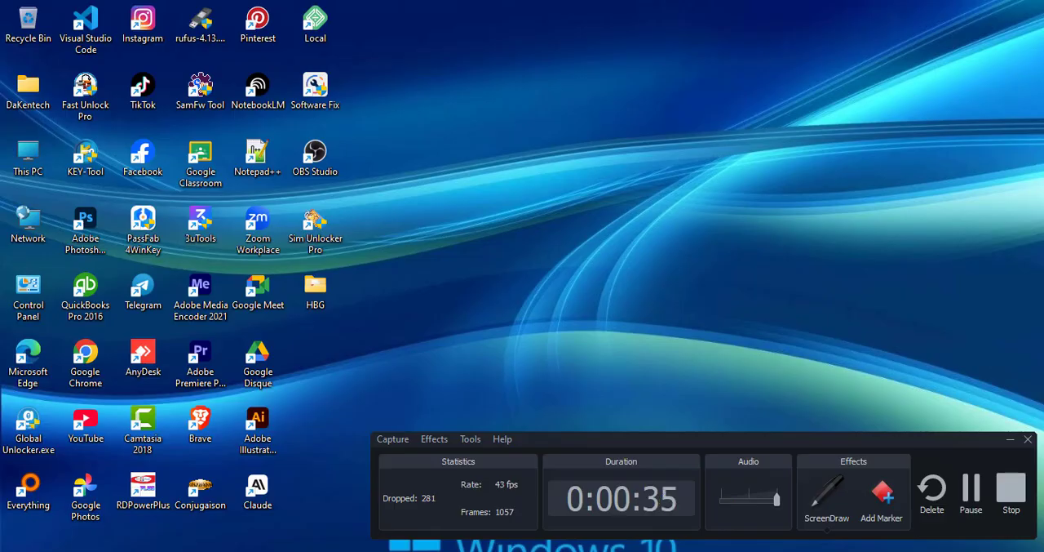
# Step: Switch to Chrome and open the Ventoy website by looking up "ventoy"
pyautogui.click(408, 551)
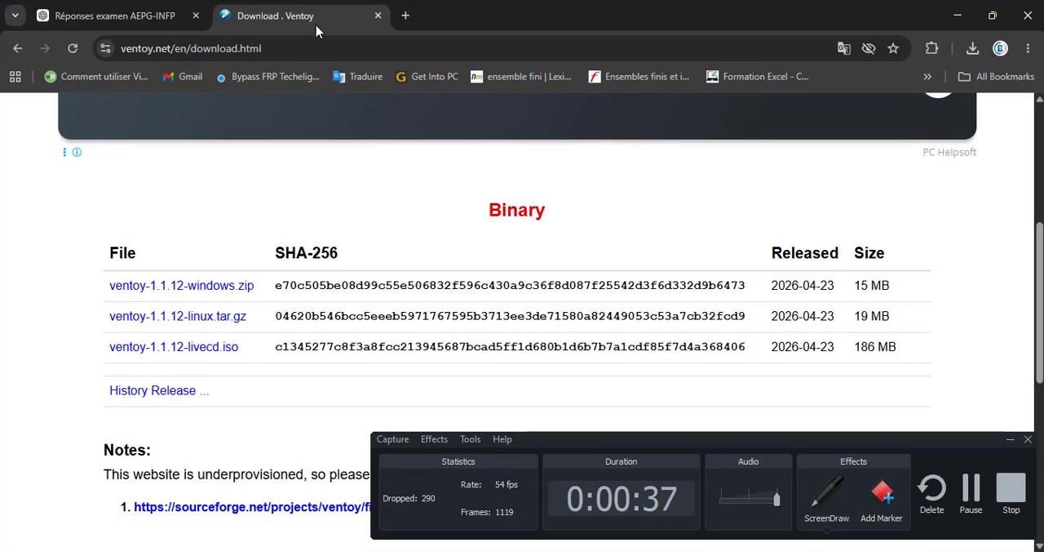
pyautogui.click(321, 49)
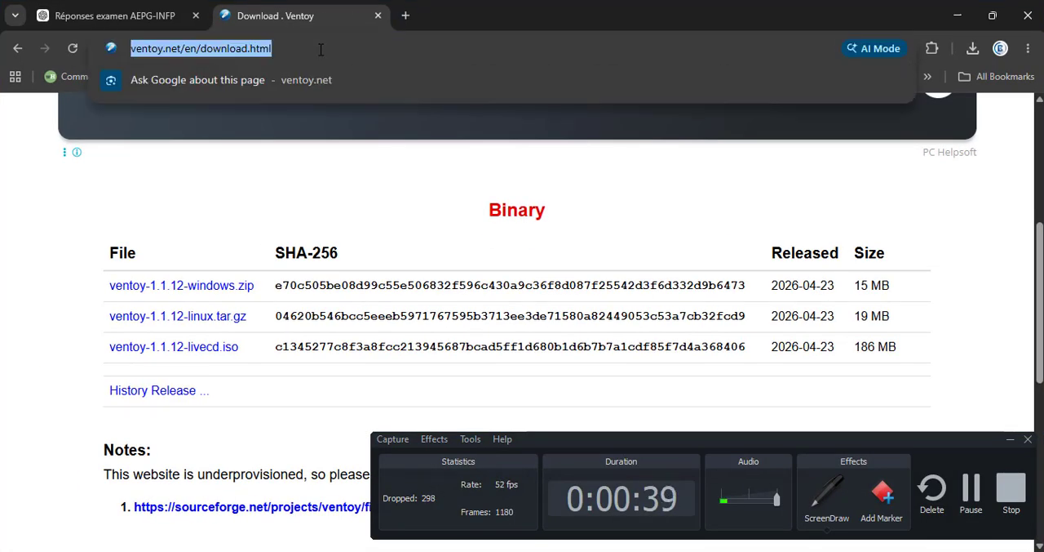
pyautogui.write('vento')
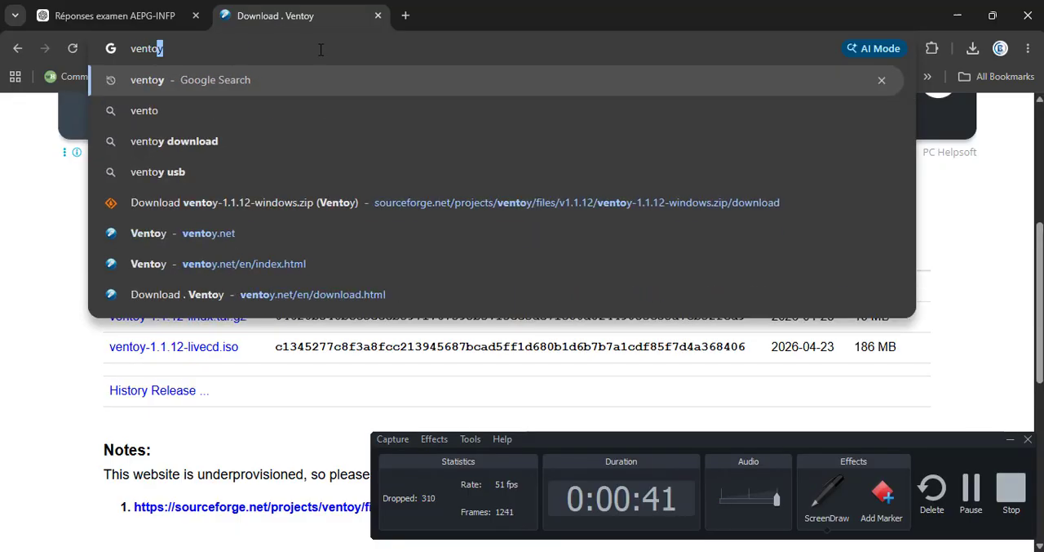
pyautogui.write('y')
pyautogui.press('Return')
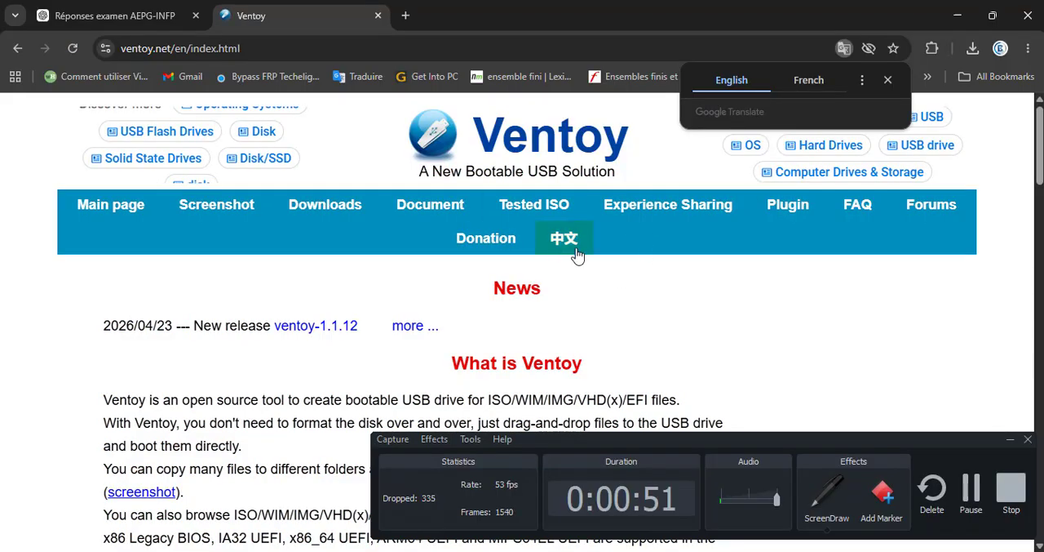
pyautogui.click(846, 504)
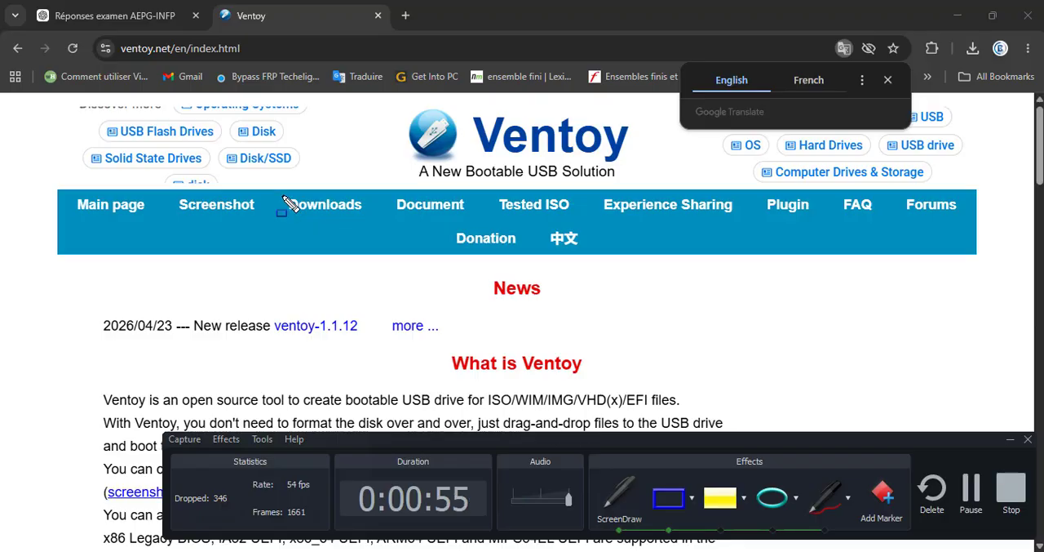
pyautogui.moveTo(282, 194)
pyautogui.mouseDown()
pyautogui.moveTo(327, 225)
pyautogui.moveTo(366, 223)
pyautogui.mouseUp()
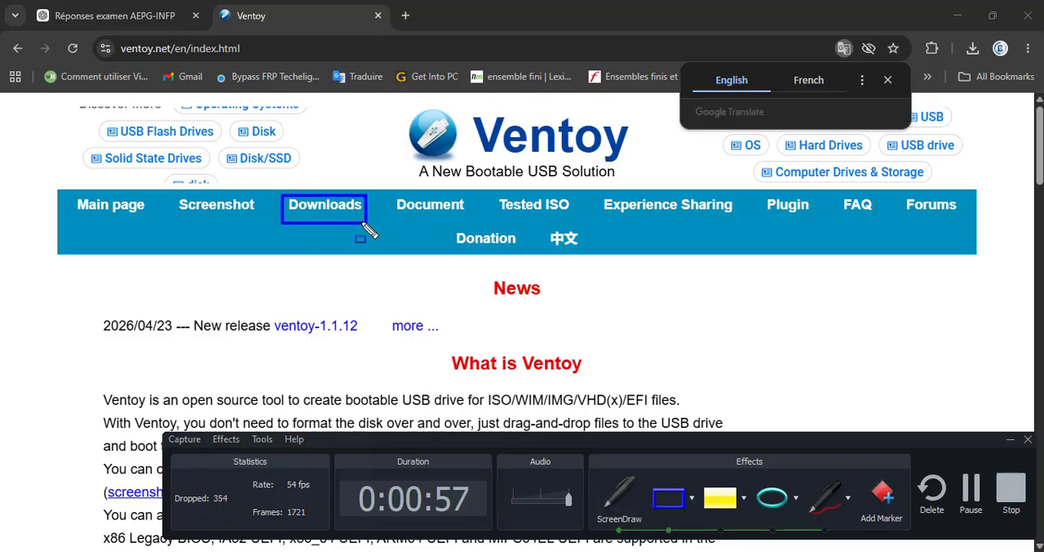
pyautogui.click(823, 496)
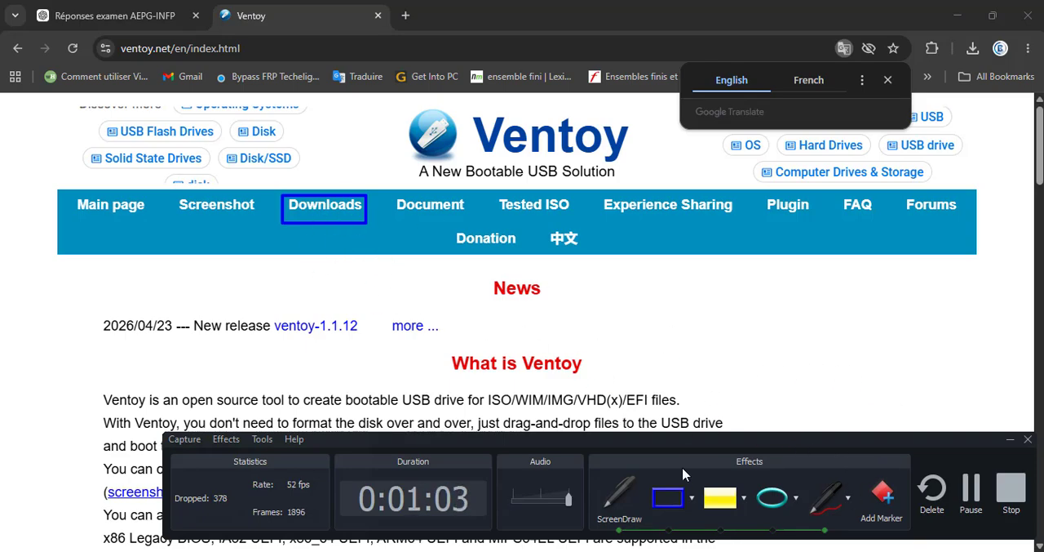
pyautogui.click(672, 496)
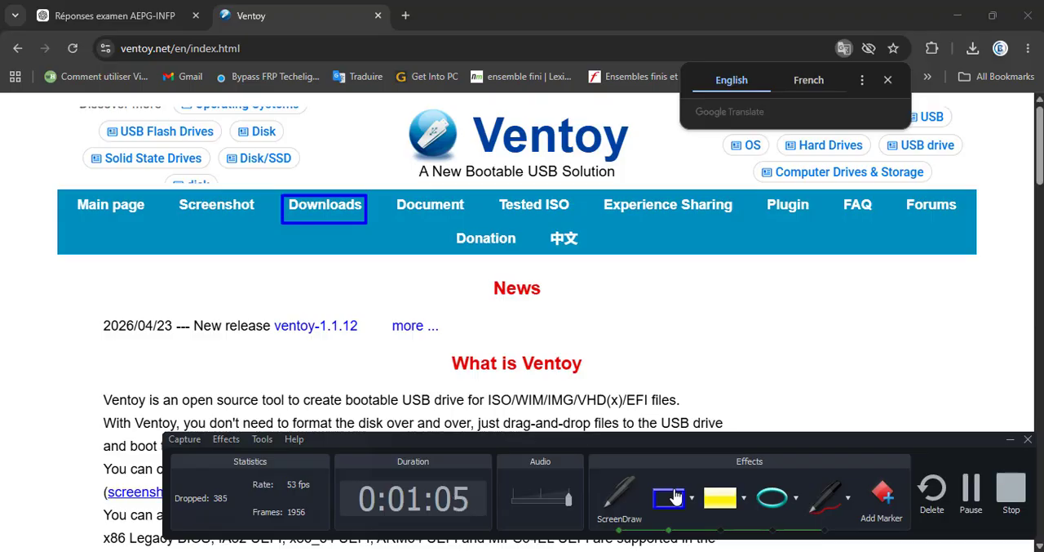
pyautogui.click(619, 494)
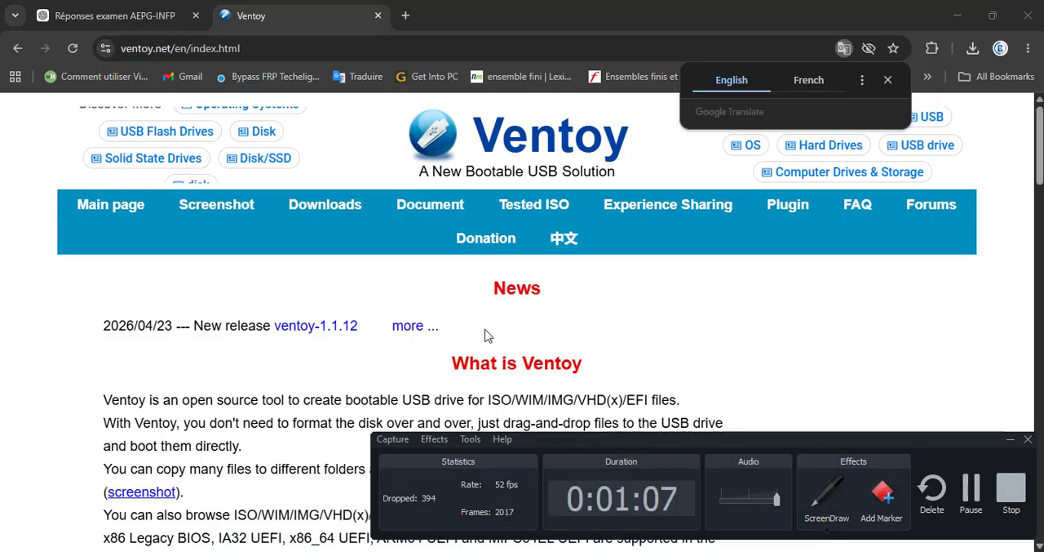
# Step: Go to Ventoy's Downloads page and follow the link for ventoy-1.1.12-windows.zip
pyautogui.click(307, 205)
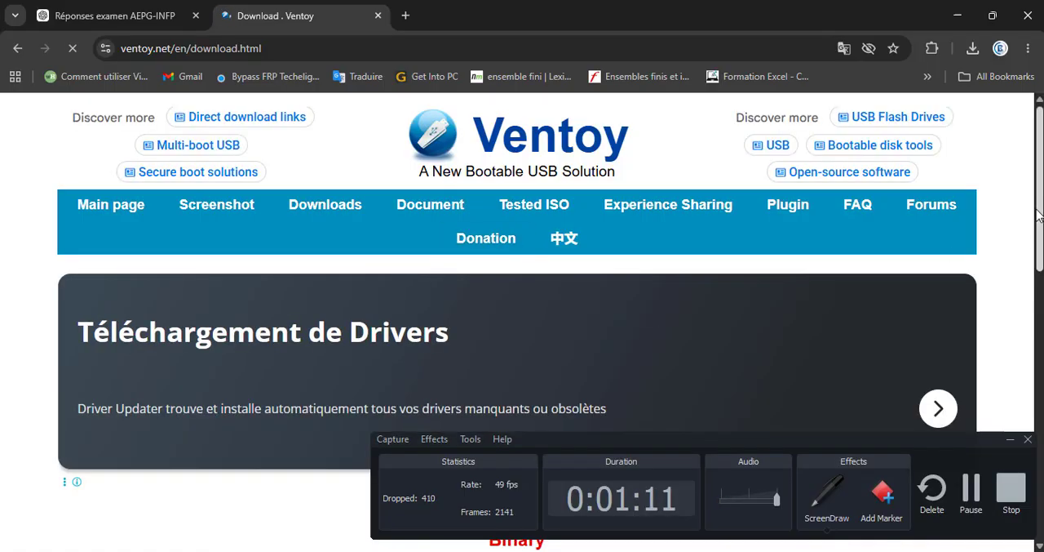
pyautogui.scroll(-1, 1040, 237)
pyautogui.scroll(-4, 1040, 237)
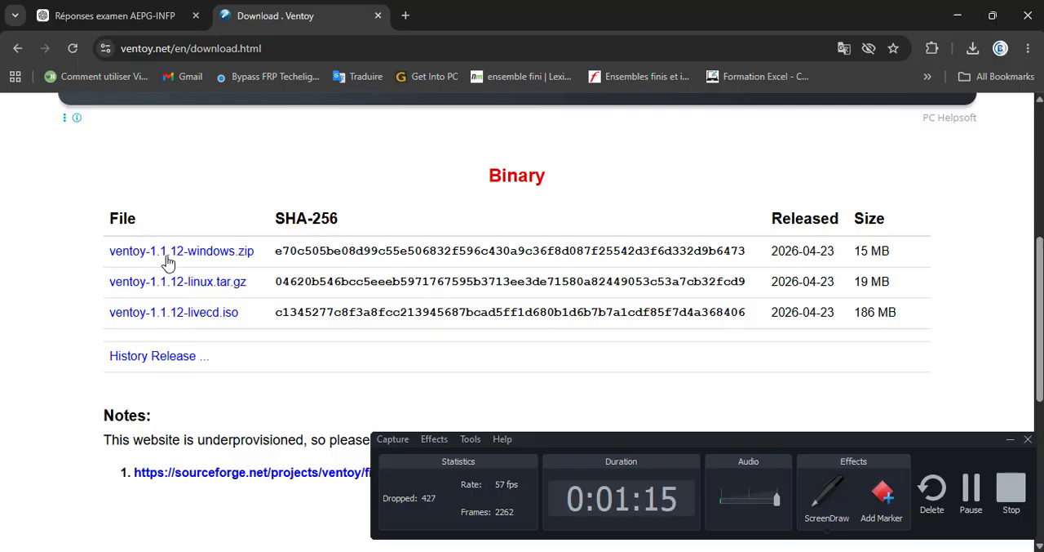
pyautogui.click(213, 258)
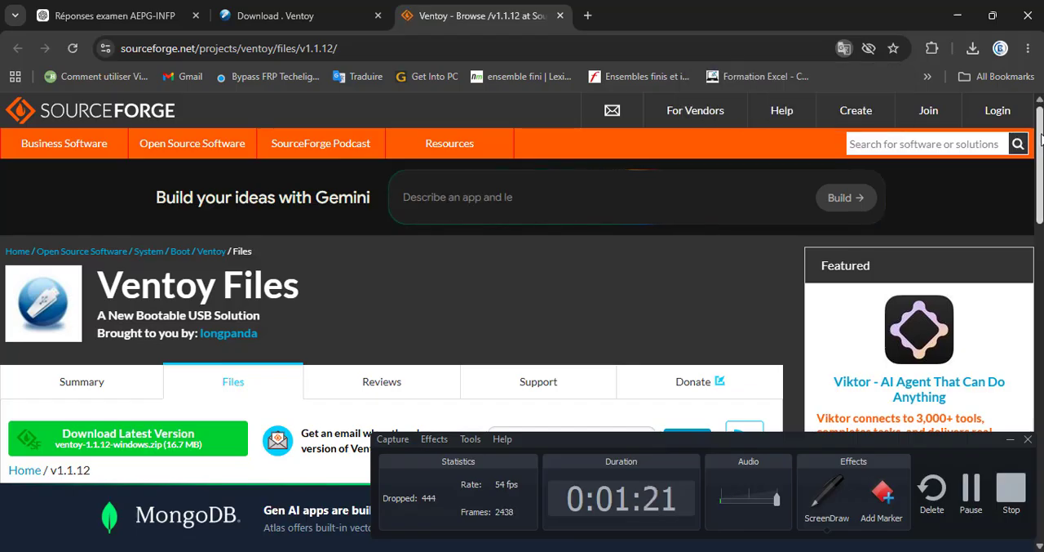
# Step: Download ventoy-1.1.12-windows.zip from the SourceForge file list and save it in the Downloads folder
pyautogui.scroll(-5, 432, 199)
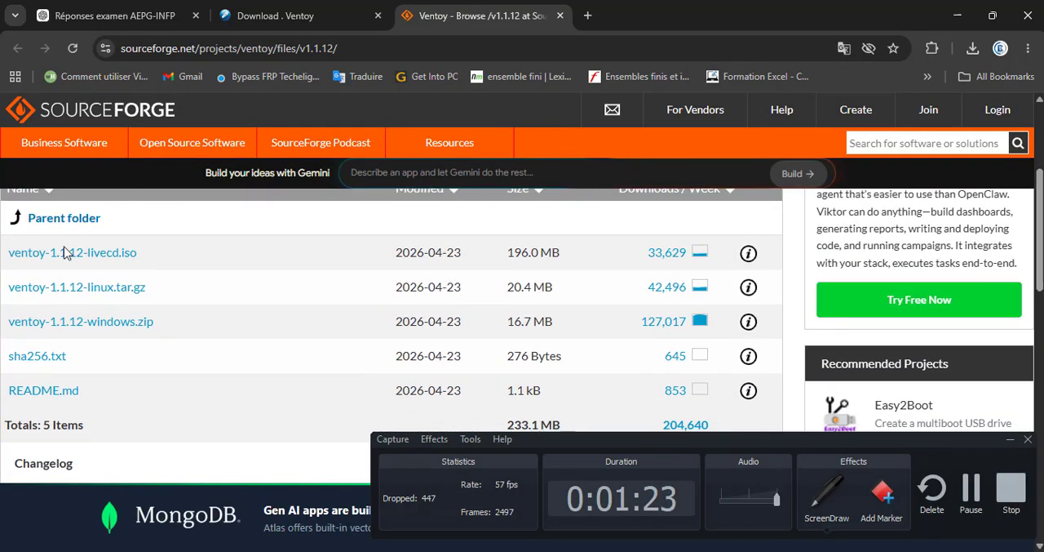
pyautogui.click(92, 323)
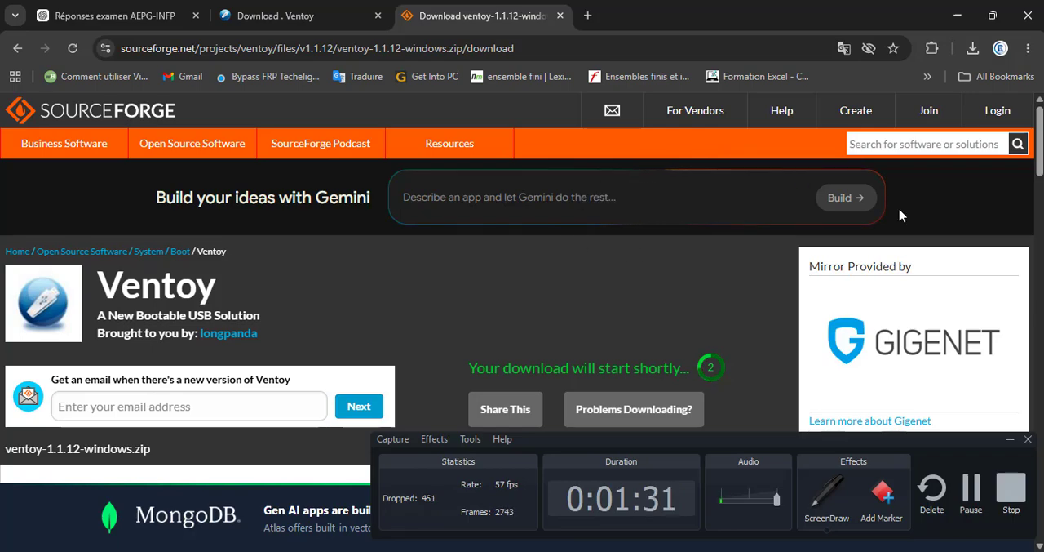
pyautogui.scroll(-3, 522, 326)
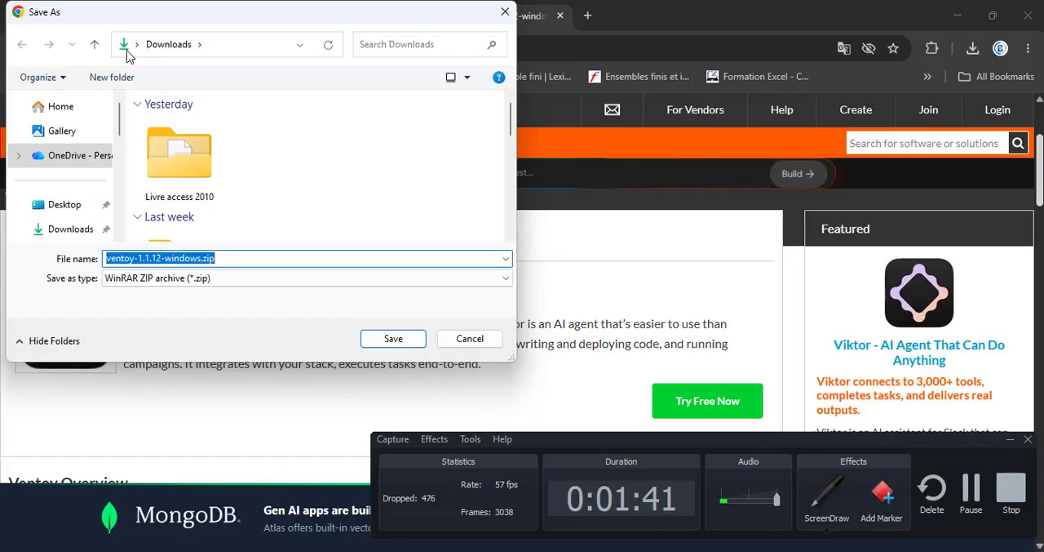
pyautogui.click(374, 339)
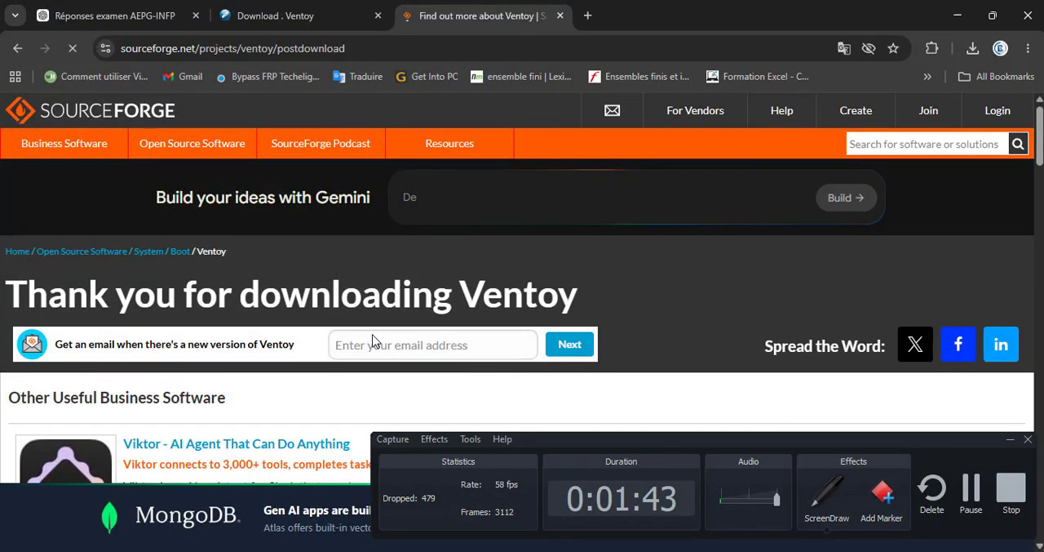
# Step: Check the recent downloads, minimize the browser, and select ventoy-1.1.12-windows.zip in File Explorer's Downloads folder
pyautogui.click(972, 49)
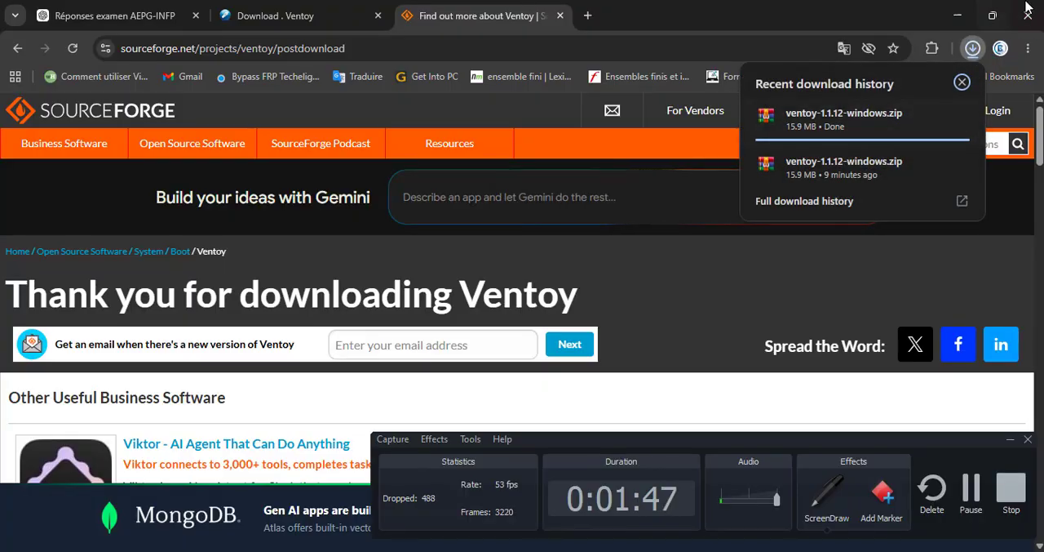
pyautogui.click(958, 16)
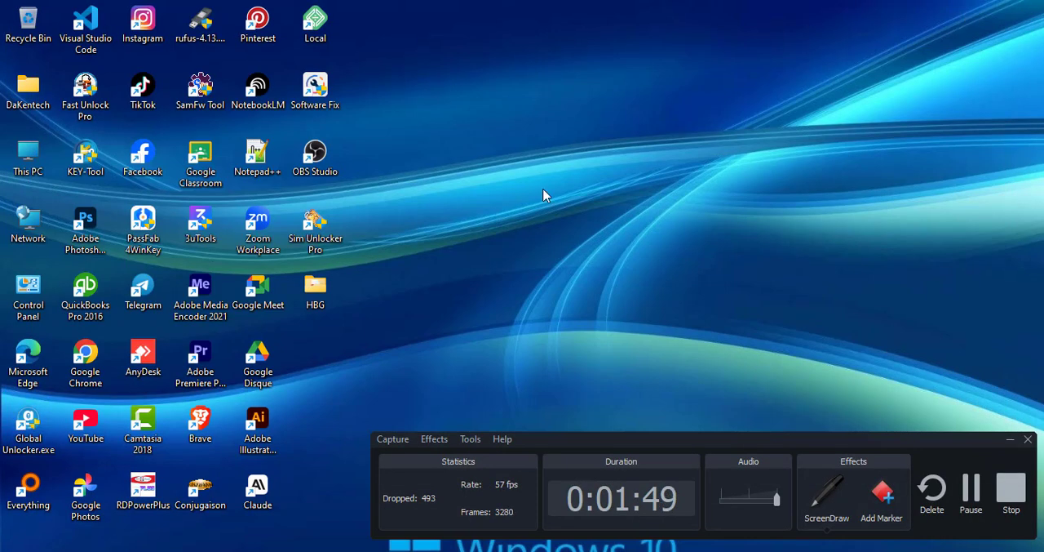
pyautogui.press('super+e')
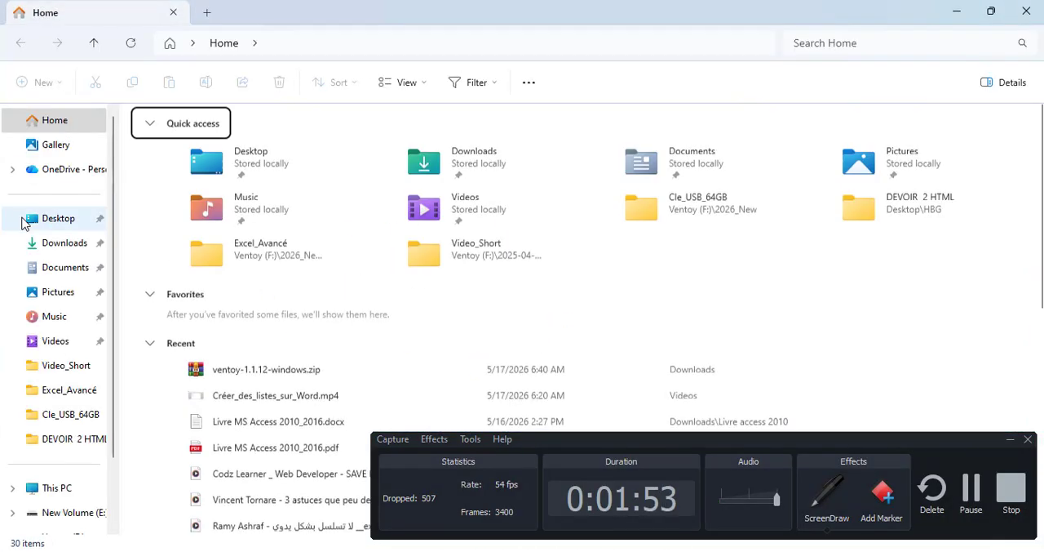
pyautogui.click(57, 245)
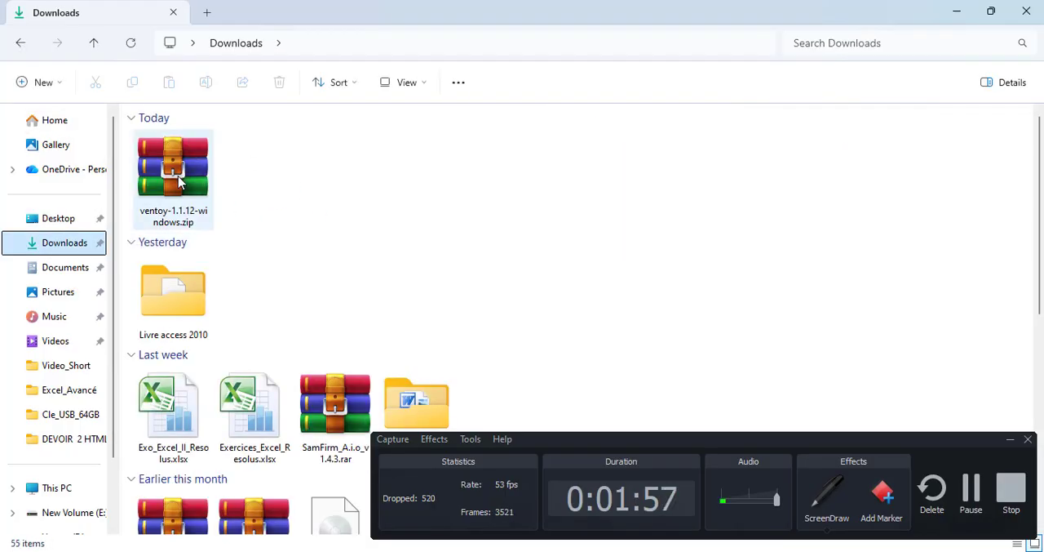
pyautogui.click(178, 181)
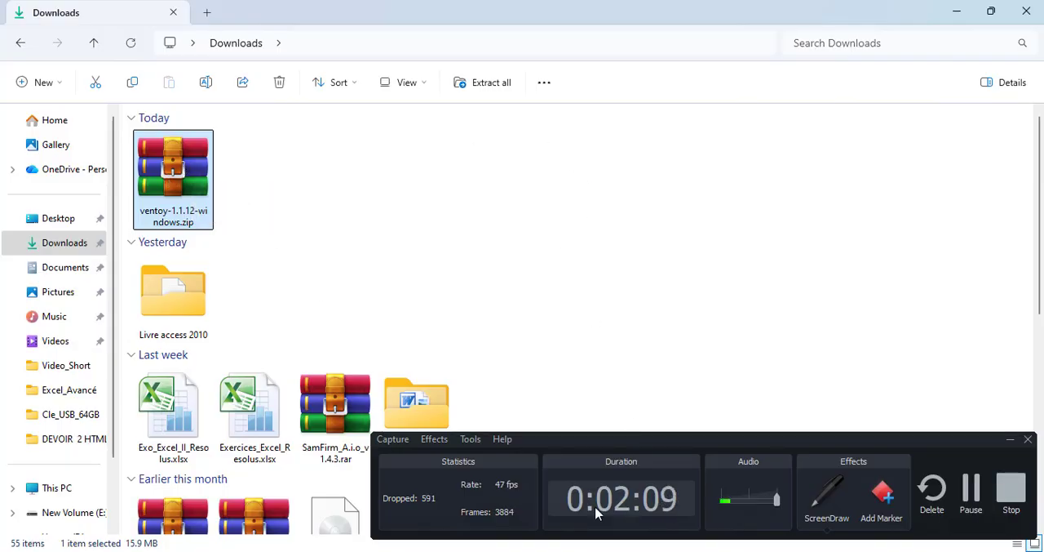
# Step: Switch back to Chrome, search Google for "winrar" and open the official win-rar.com site
pyautogui.click(602, 551)
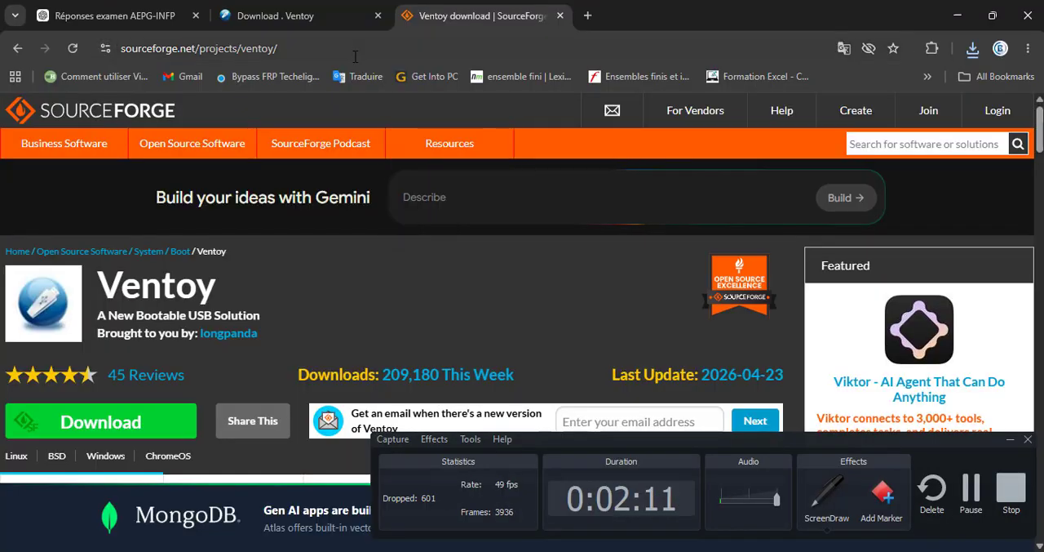
pyautogui.click(352, 49)
pyautogui.write('winrar')
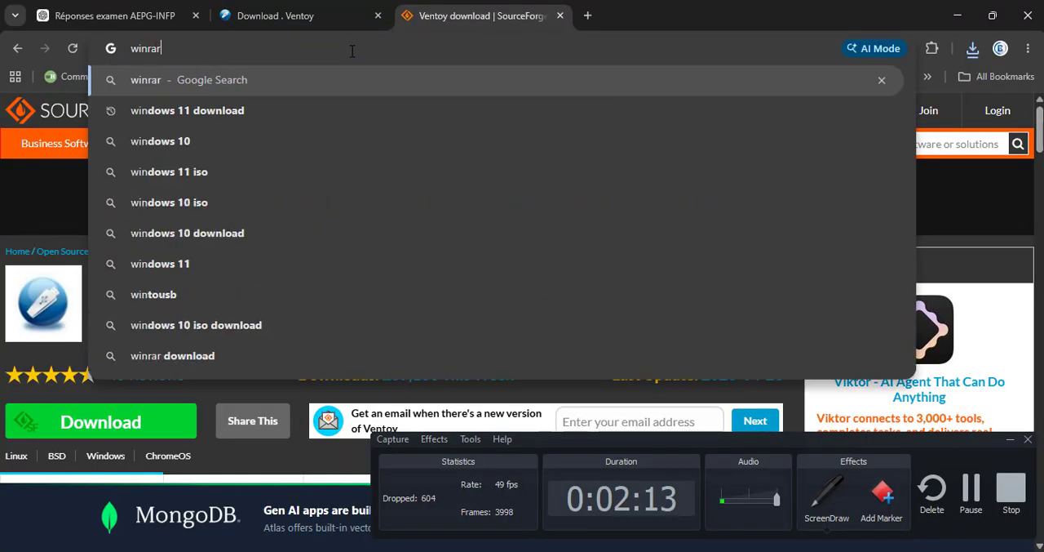
pyautogui.press('Return')
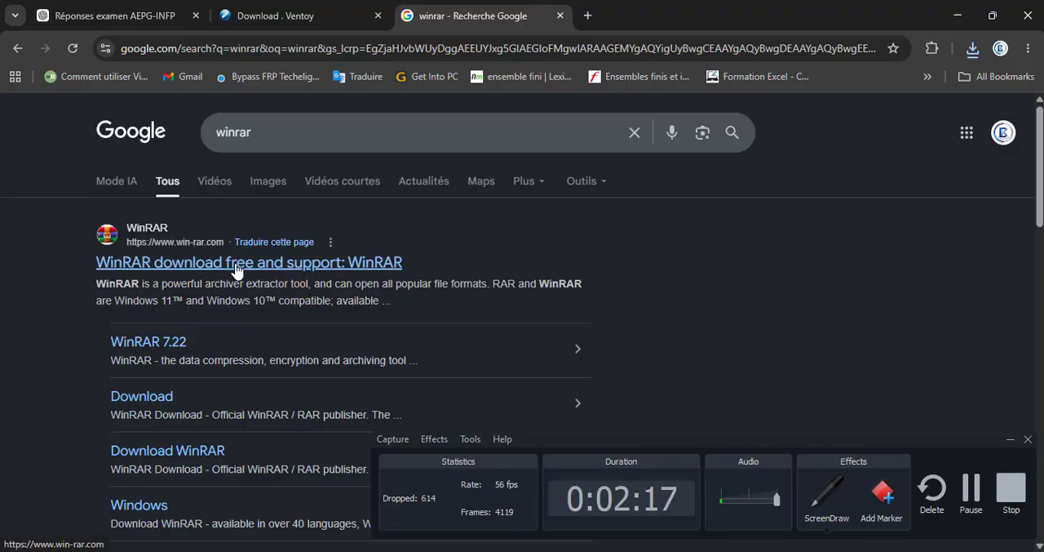
pyautogui.click(238, 264)
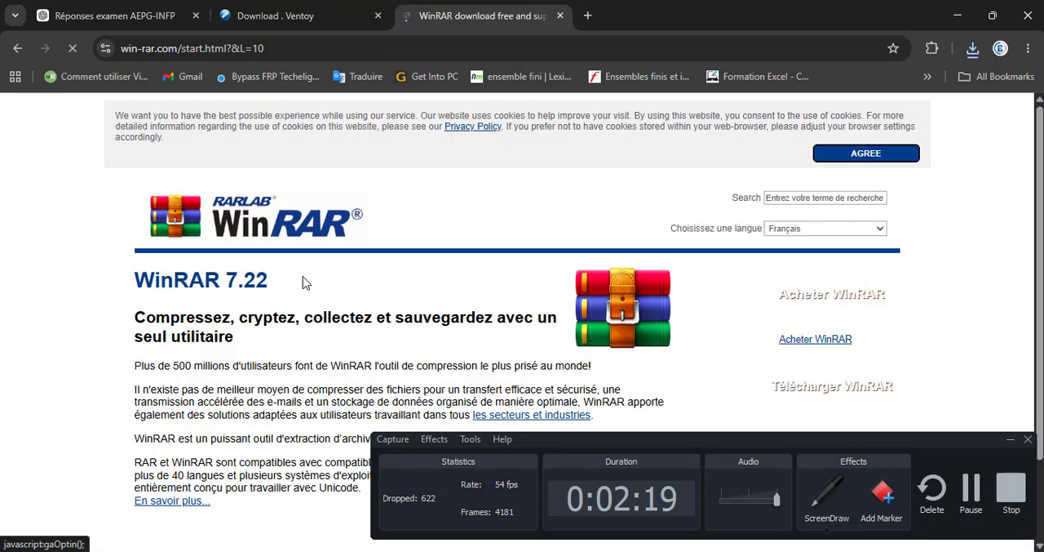
pyautogui.click(827, 489)
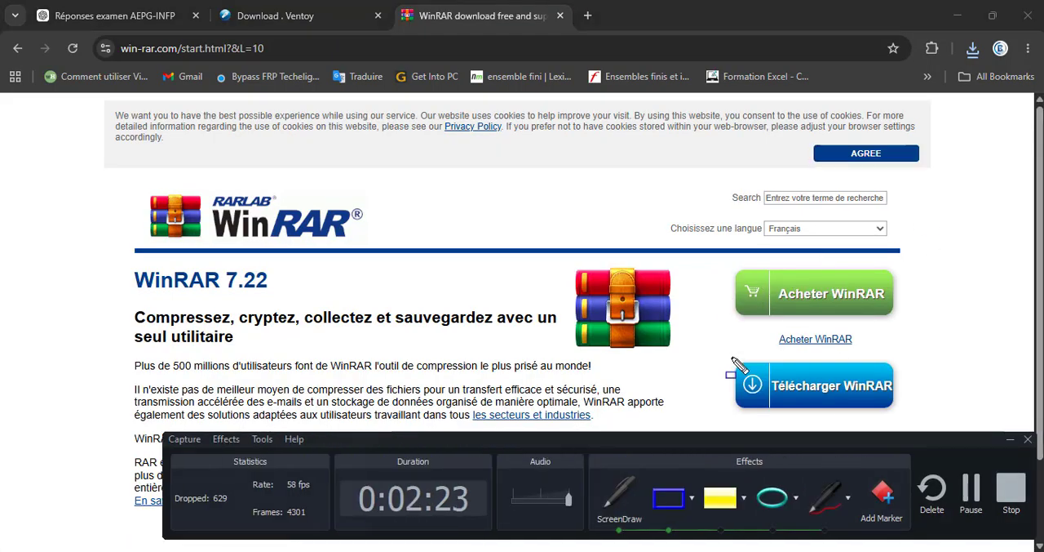
pyautogui.moveTo(731, 356); pyautogui.dragTo(900, 417)
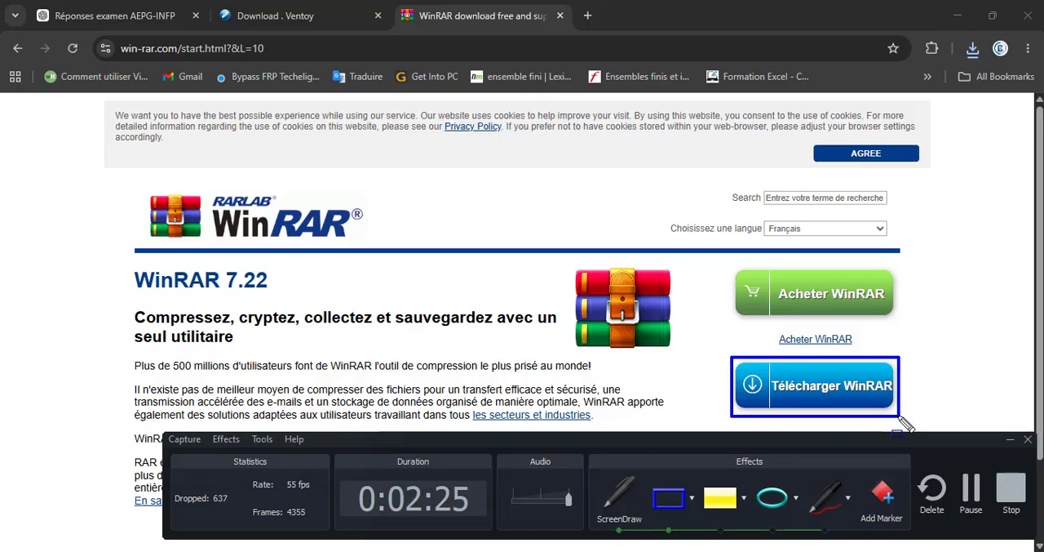
pyautogui.click(628, 503)
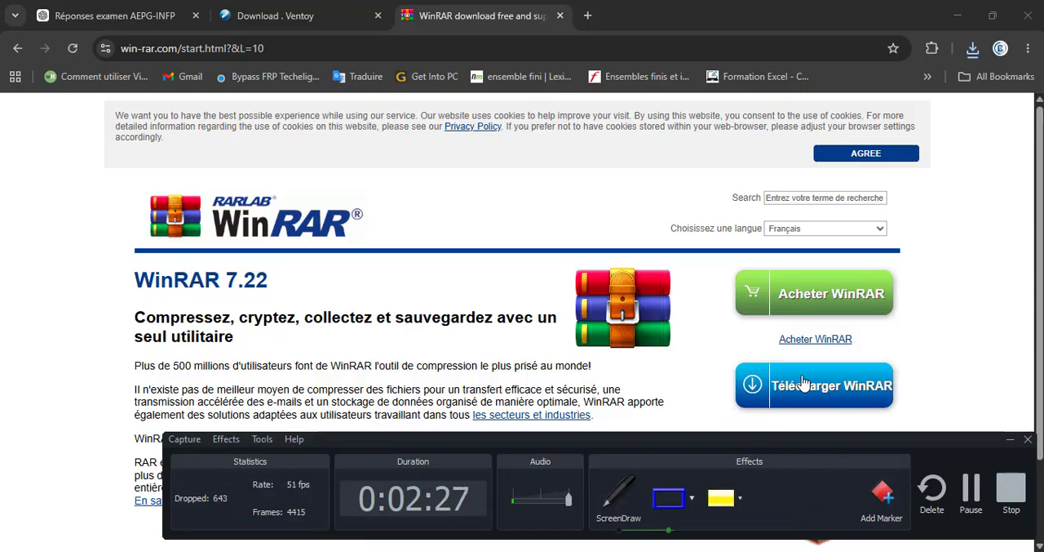
# Step: Open the WinRAR download page and go to its Télécharger WinRAR section
pyautogui.click(824, 387)
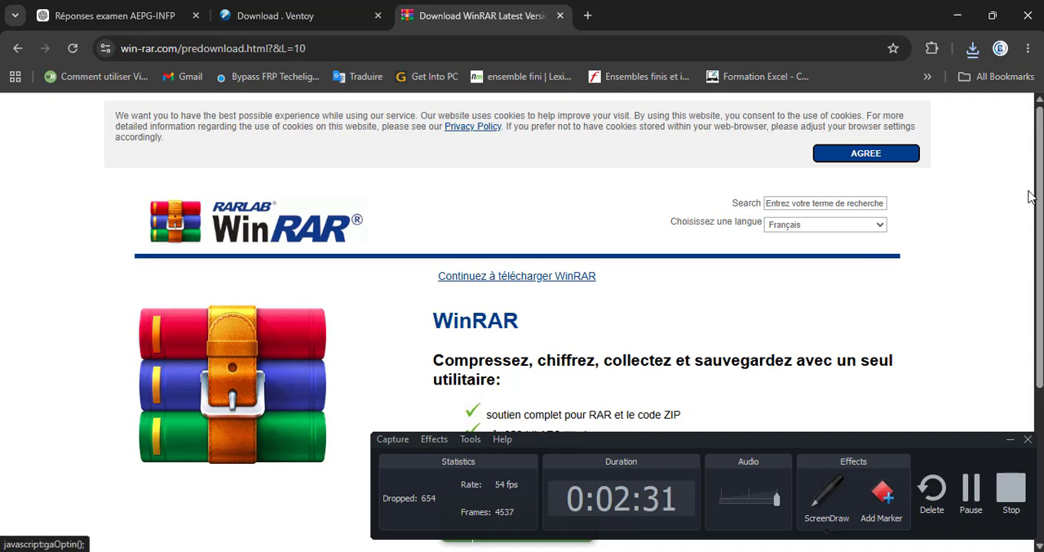
pyautogui.scroll(-3, 1026, 366)
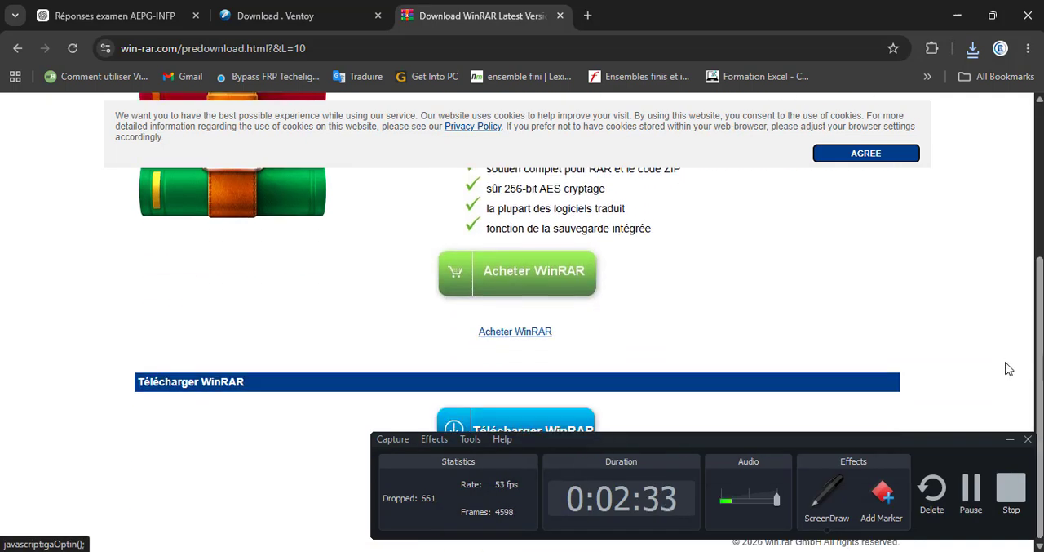
pyautogui.click(830, 494)
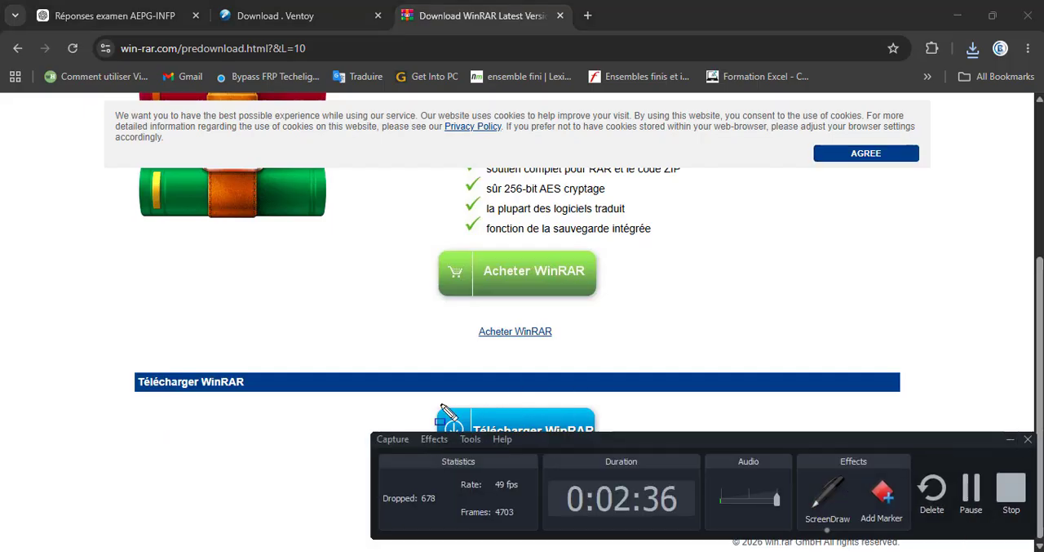
pyautogui.moveTo(436, 402); pyautogui.dragTo(608, 451)
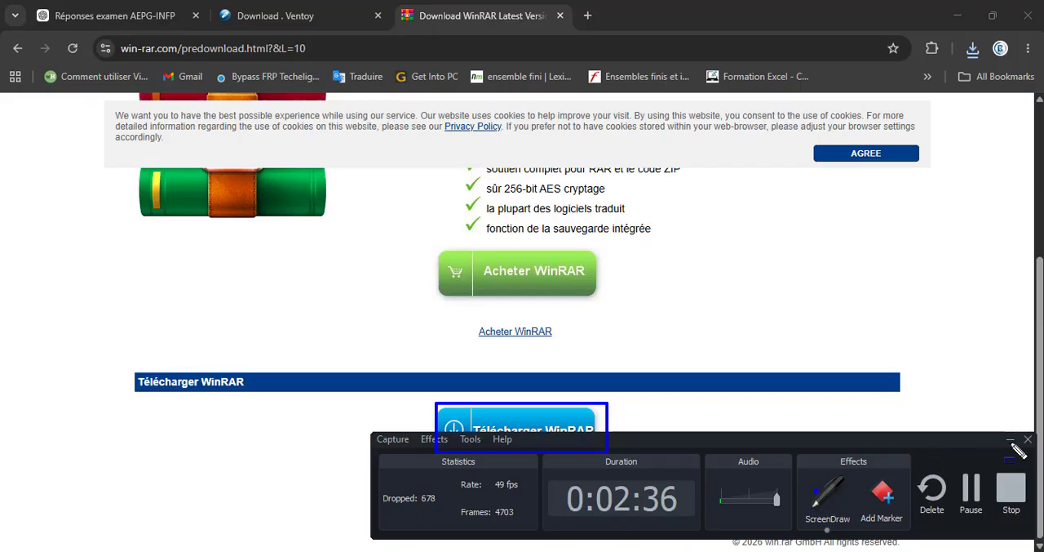
pyautogui.click(975, 498)
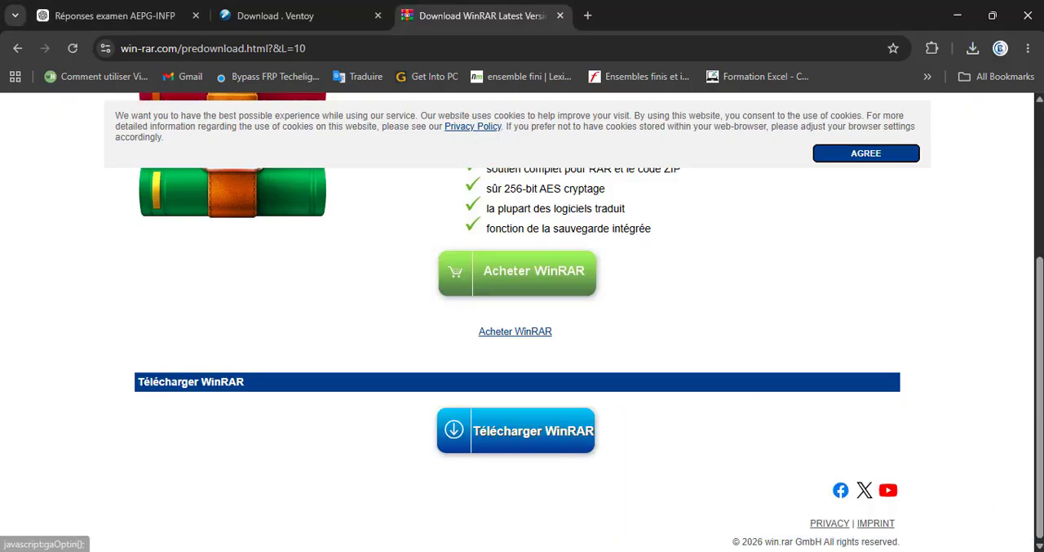
pyautogui.click(728, 550)
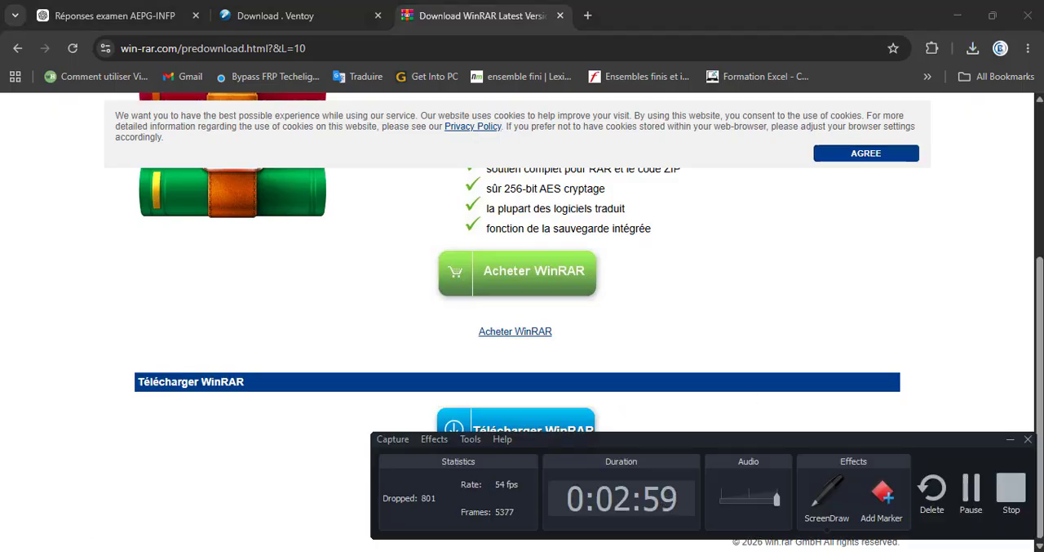
pyautogui.click(728, 551)
# Step: Download the WinRAR installer, save winrar-x64-722fr.exe in the Downloads folder, and return to File Explorer
pyautogui.click(530, 435)
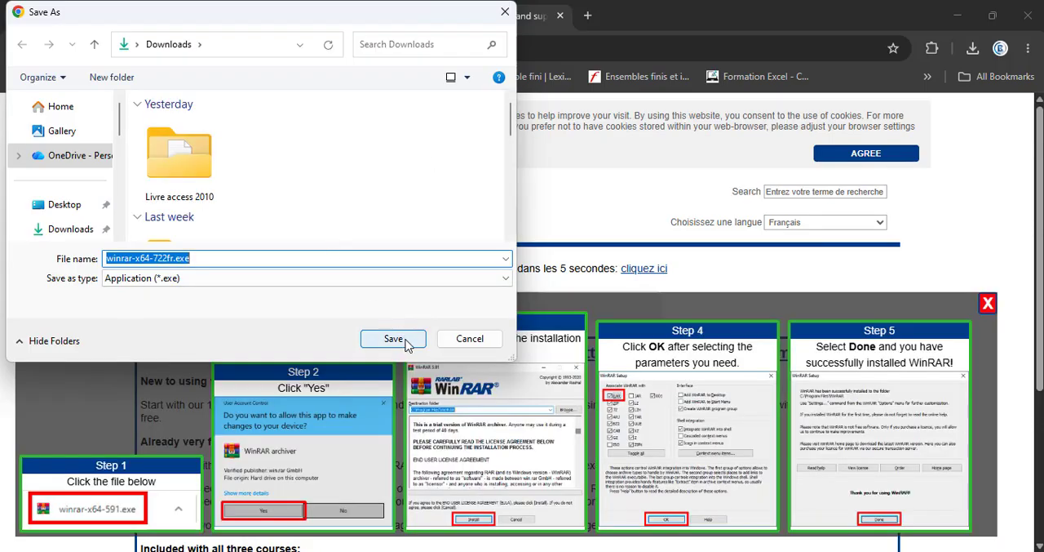
pyautogui.click(394, 338)
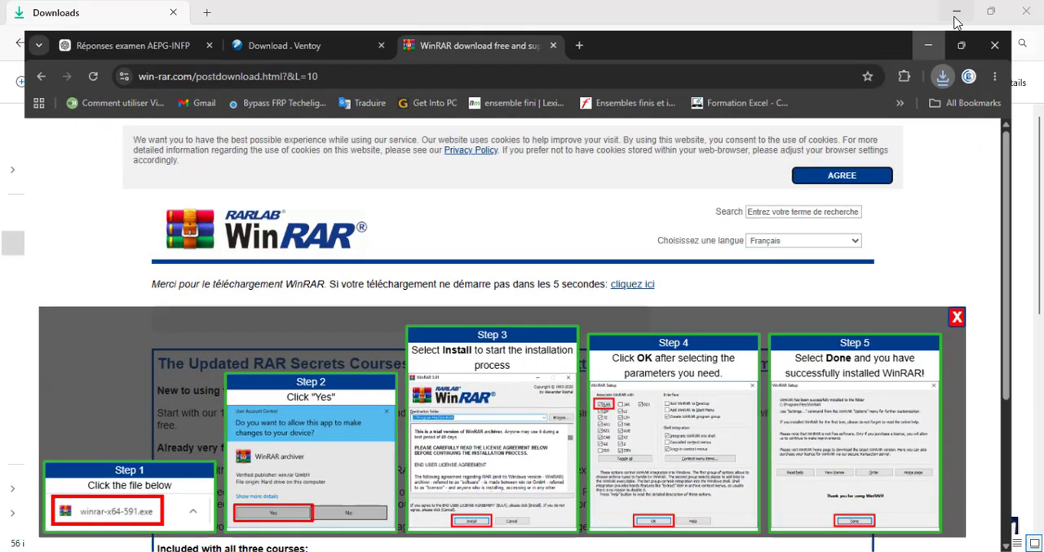
pyautogui.click(956, 22)
# Step: Run winrar-x64-722fr.exe as administrator and close its setup window without installing
pyautogui.click(280, 178)
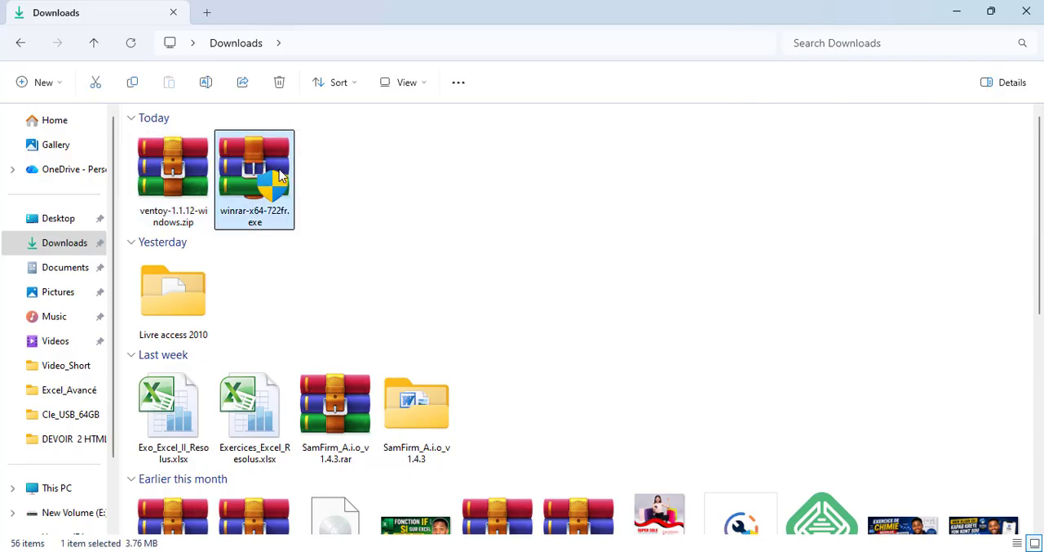
pyautogui.rightClick(280, 177)
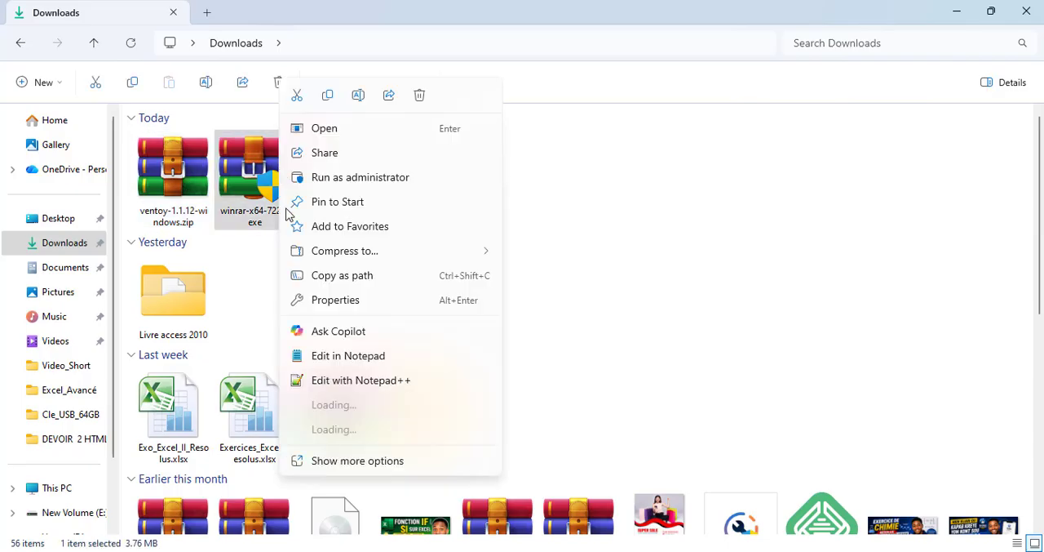
pyautogui.click(387, 181)
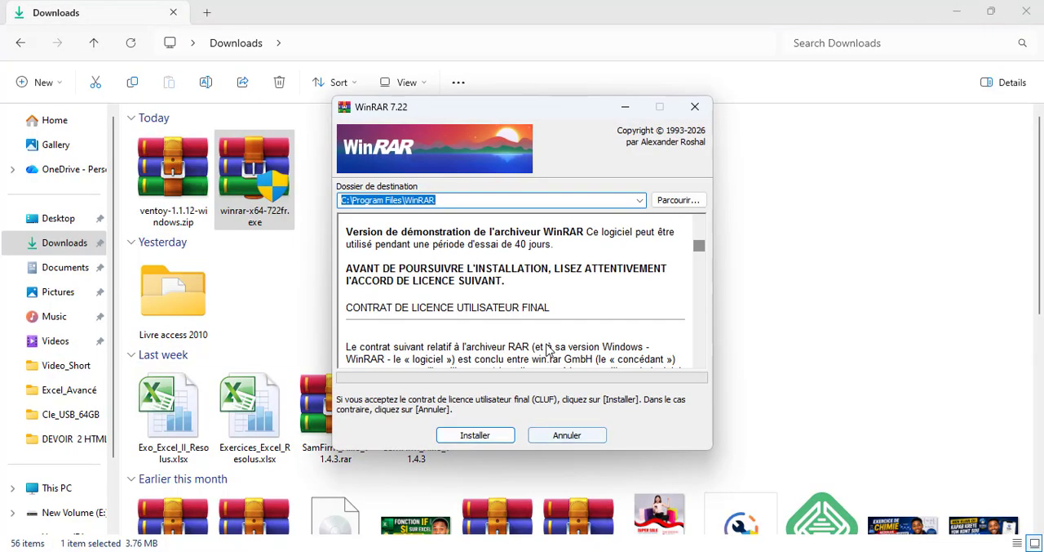
pyautogui.click(695, 106)
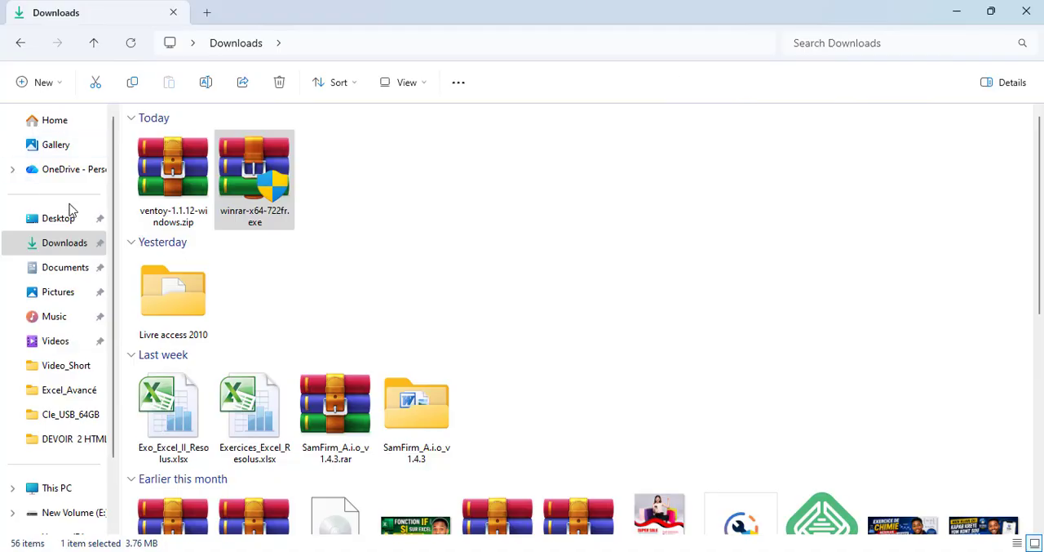
# Step: Extract ventoy-1.1.12-windows.zip with WinRAR into its own ventoy-1.1.12-windows folder in Downloads
pyautogui.click(173, 161)
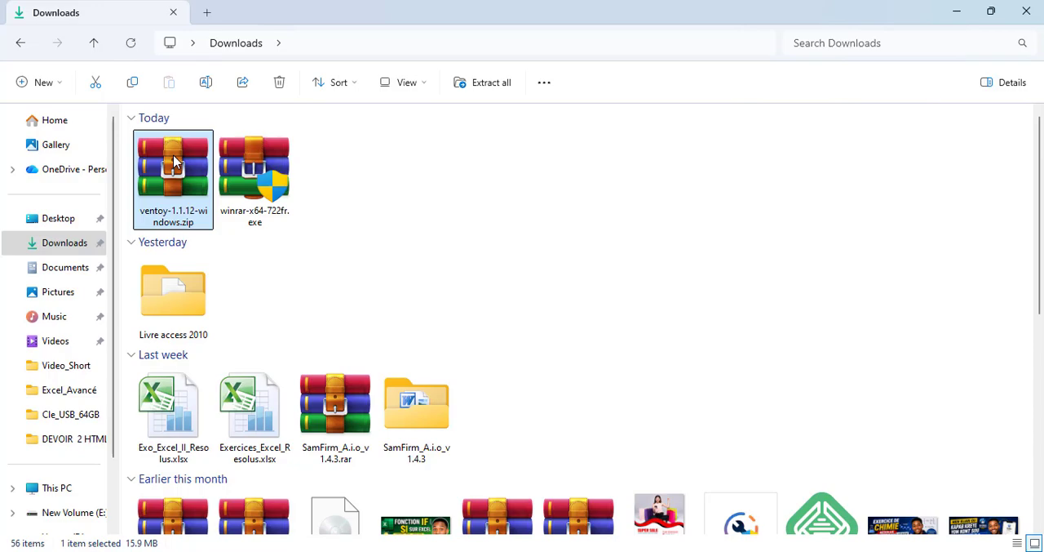
pyautogui.rightClick(173, 161)
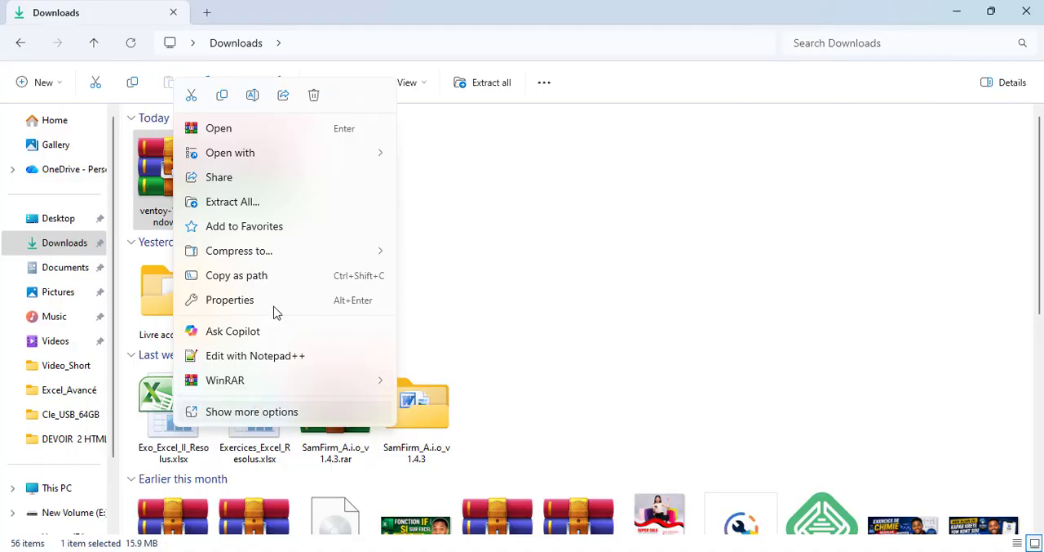
pyautogui.moveTo(303, 389)
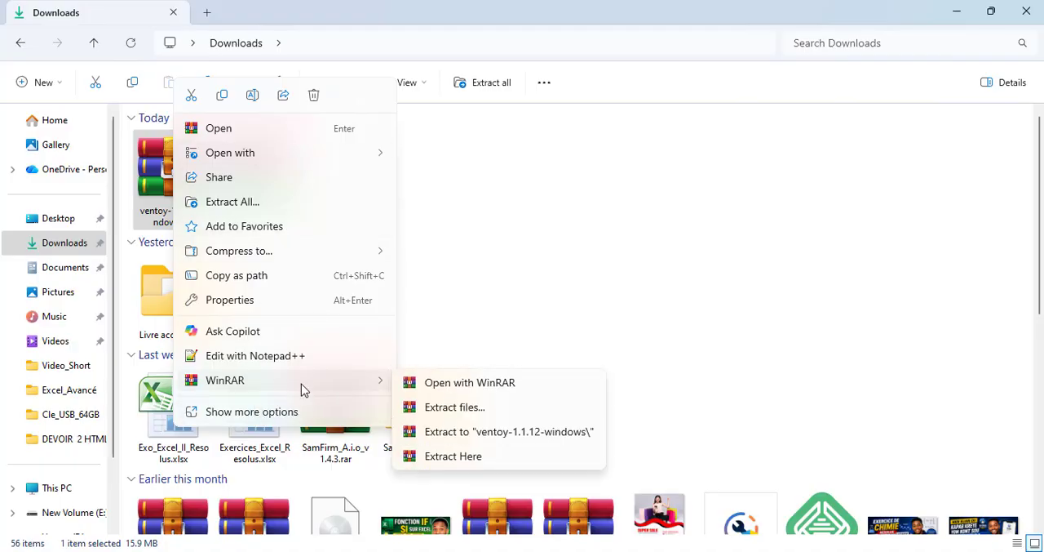
pyautogui.click(482, 439)
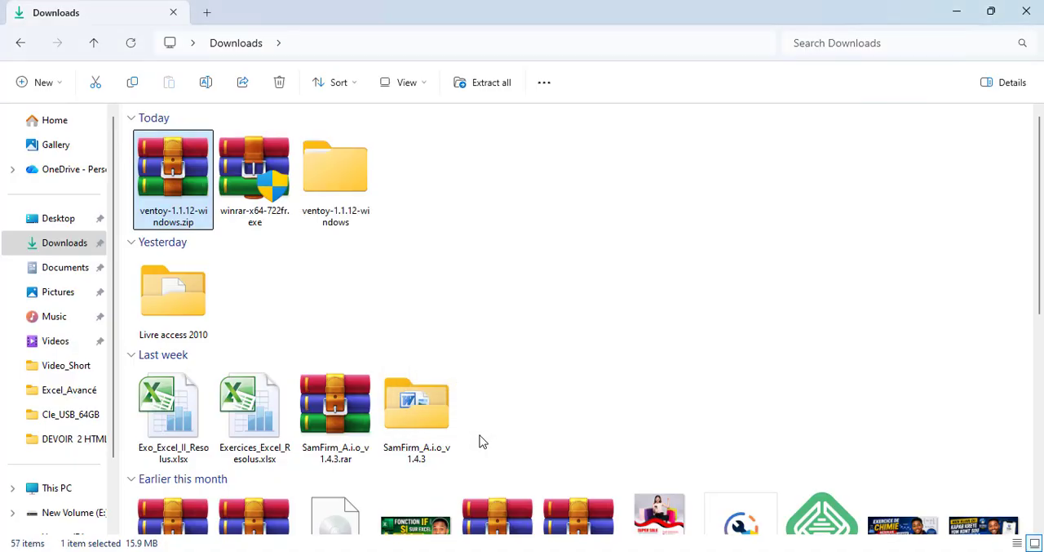
# Step: Open the extracted ventoy-1.1.12-windows folder, enter its ventoy-1.1.12 subfolder and launch Ventoy2Disk.exe
pyautogui.doubleClick(350, 165)
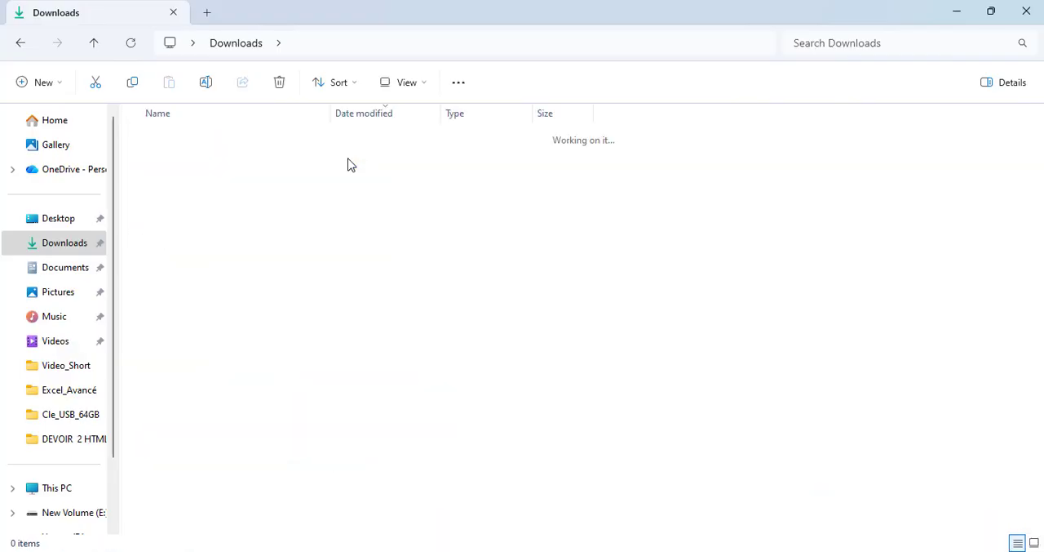
pyautogui.doubleClick(196, 166)
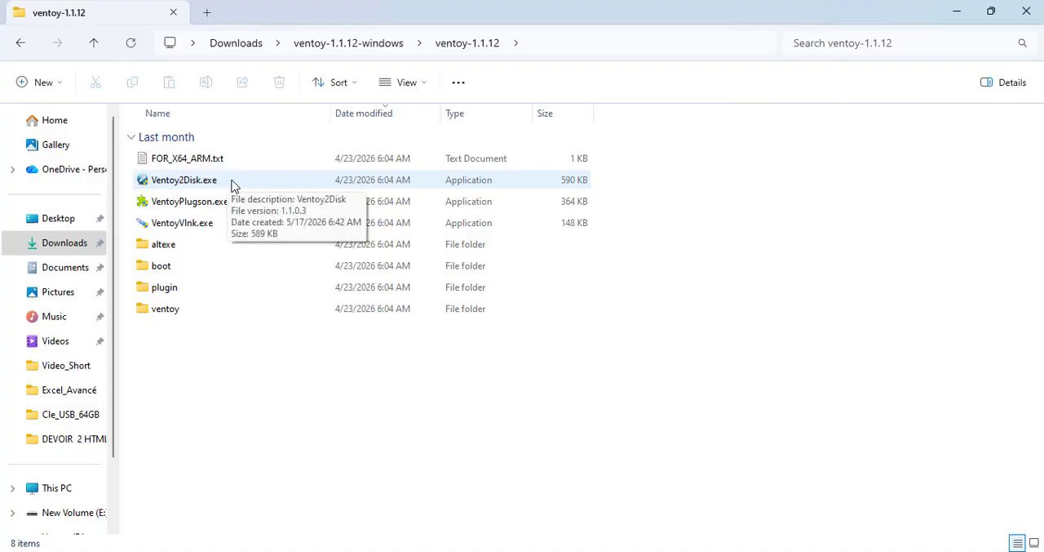
pyautogui.click(214, 188)
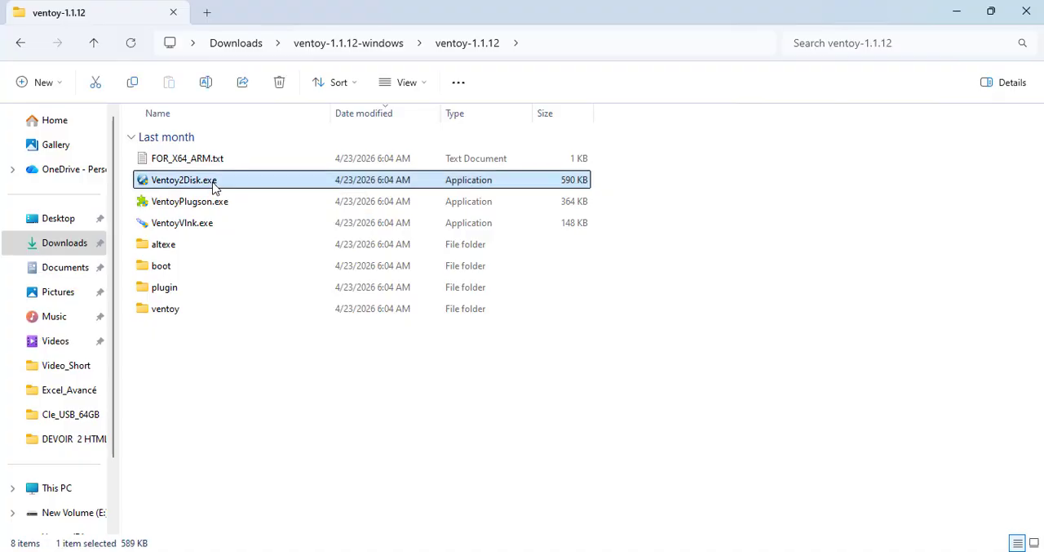
pyautogui.doubleClick(214, 188)
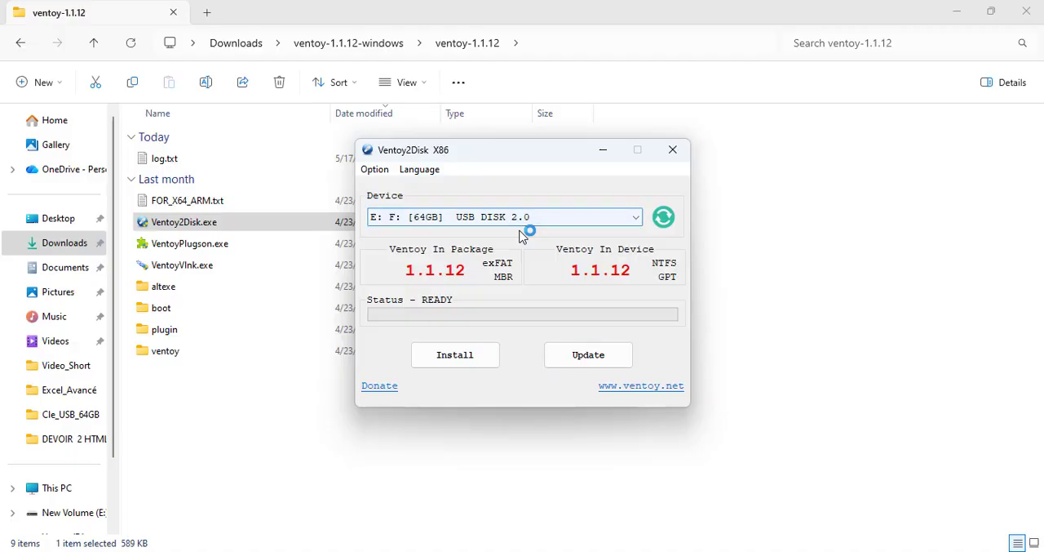
# Step: Choose the 64GB USB DISK 2.0 (E: F:) as the target device in Ventoy2Disk
pyautogui.click(520, 221)
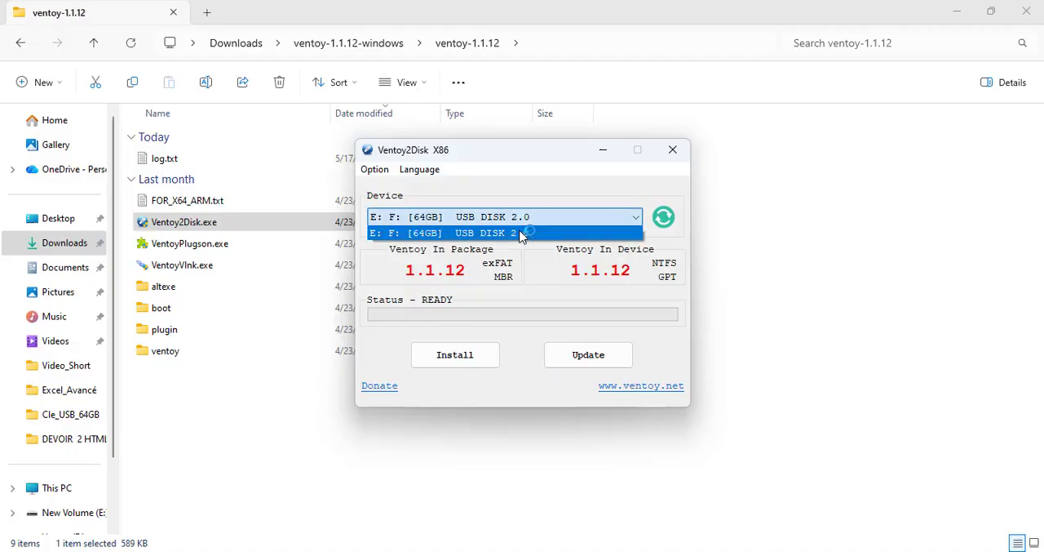
pyautogui.click(522, 234)
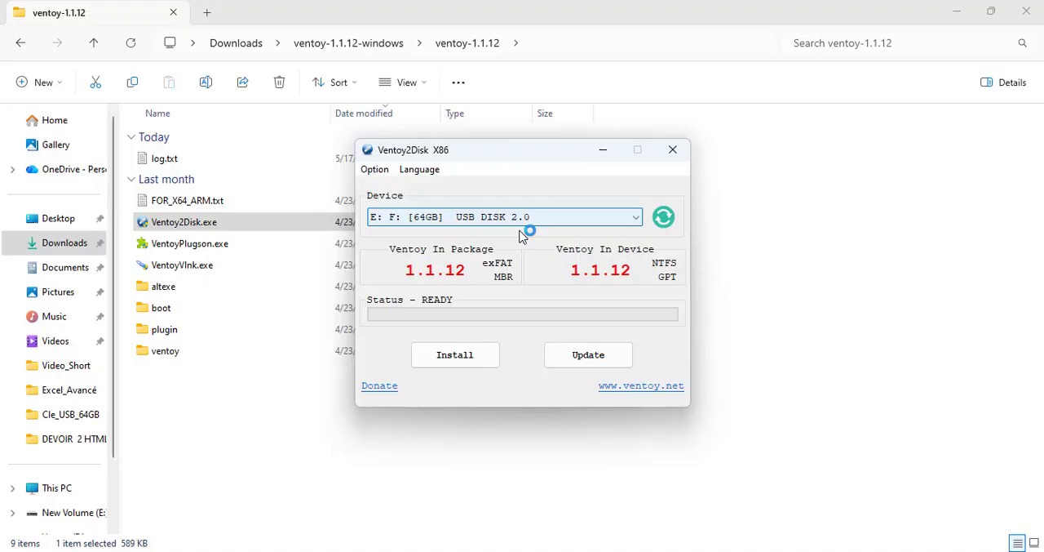
pyautogui.click(520, 222)
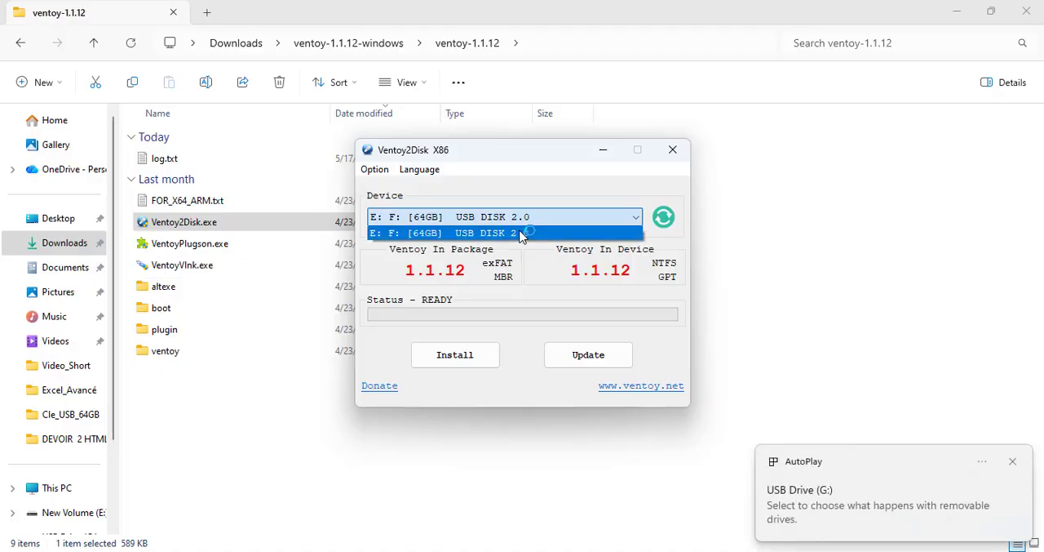
pyautogui.click(522, 233)
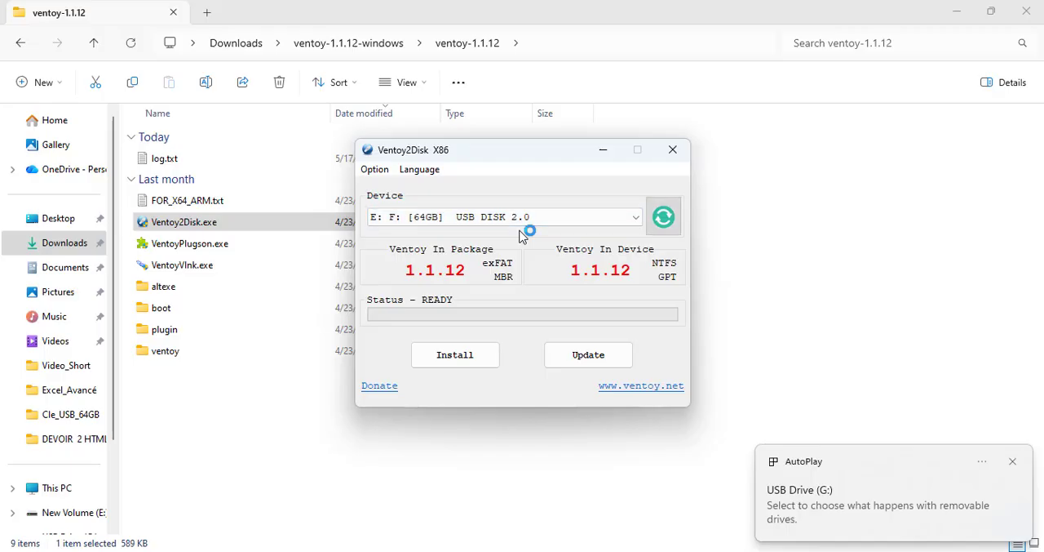
pyautogui.click(521, 221)
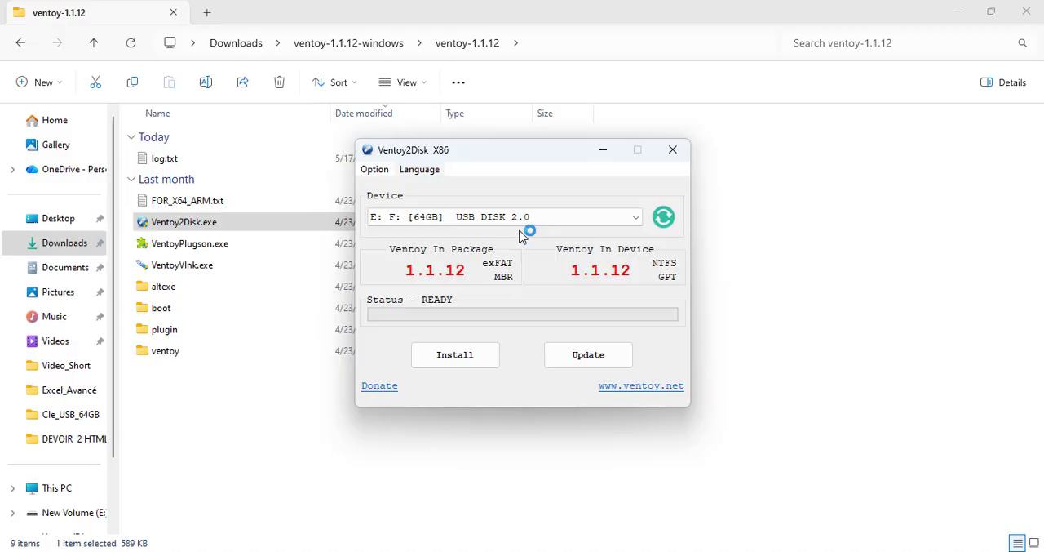
# Step: Switch the Ventoy2Disk interface language to French (Français)
pyautogui.click(419, 169)
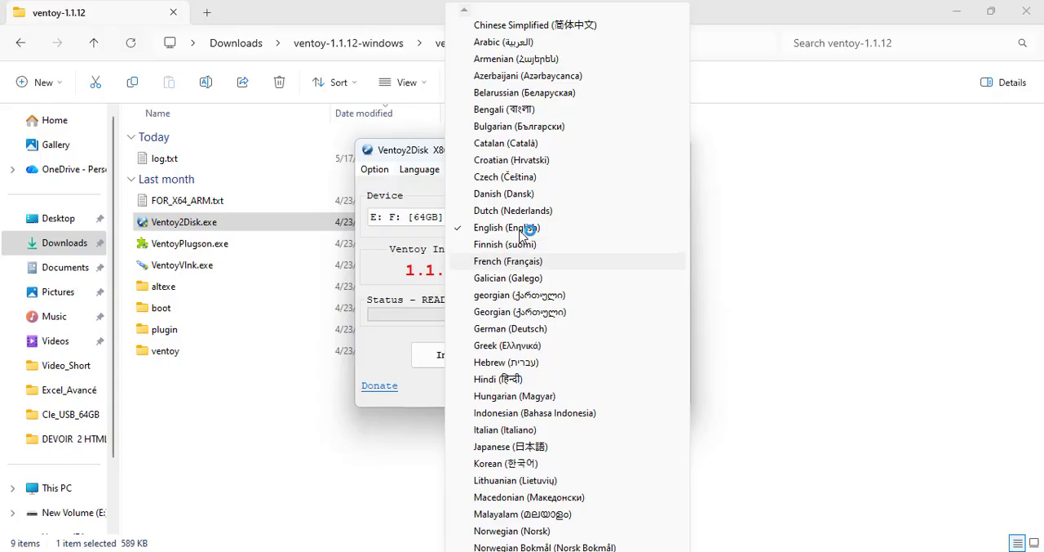
pyautogui.press('Return')
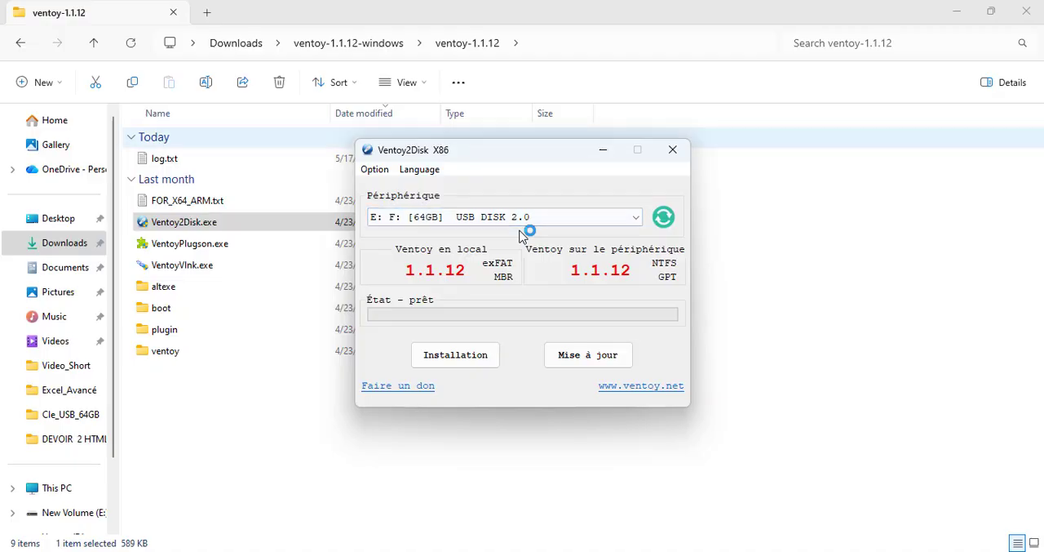
pyautogui.hotkey('alt', 'o')
pyautogui.press('Escape')
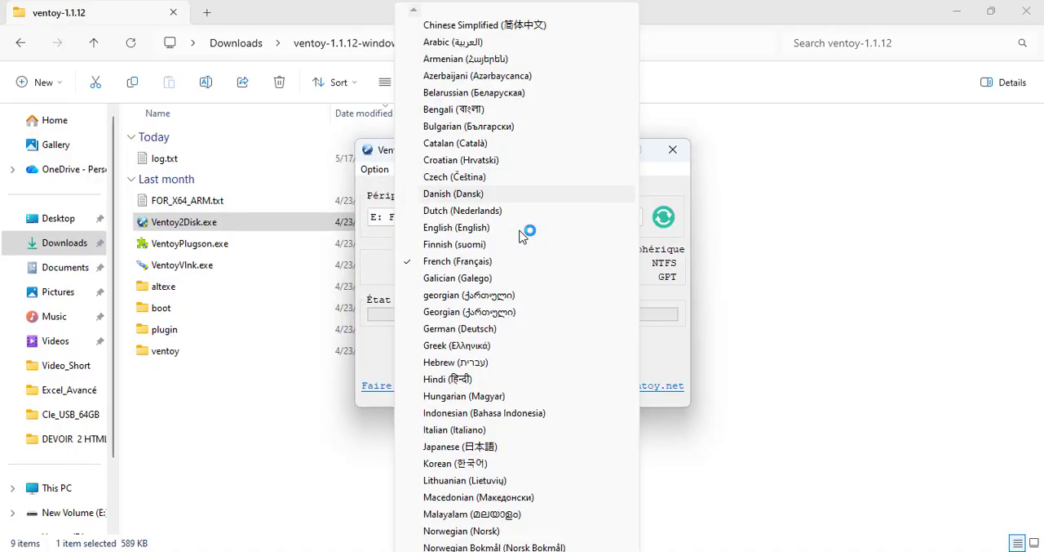
# Step: Set the partition type for the Ventoy installation to GPT
pyautogui.moveTo(375, 170)
pyautogui.moveTo(418, 204)
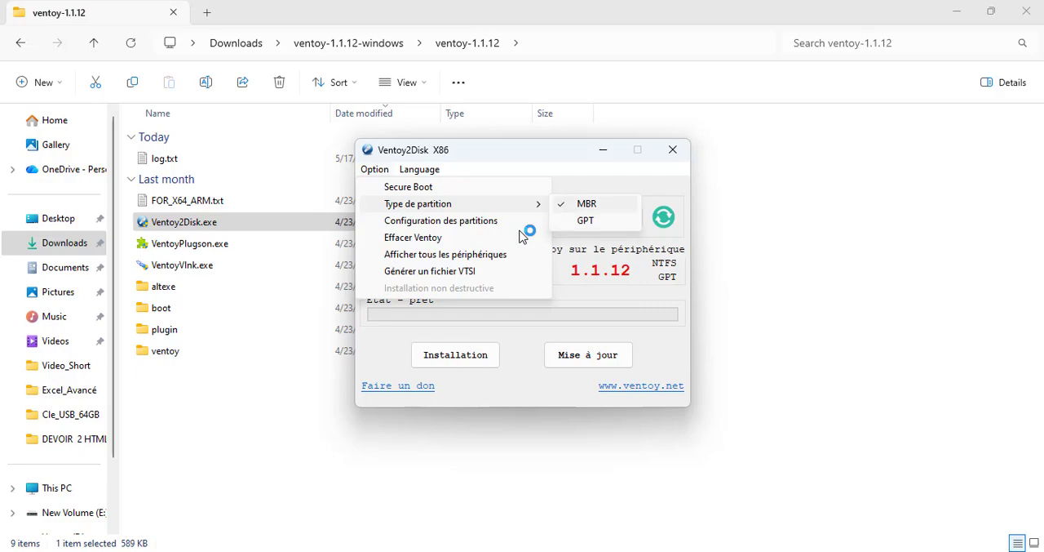
pyautogui.click(586, 220)
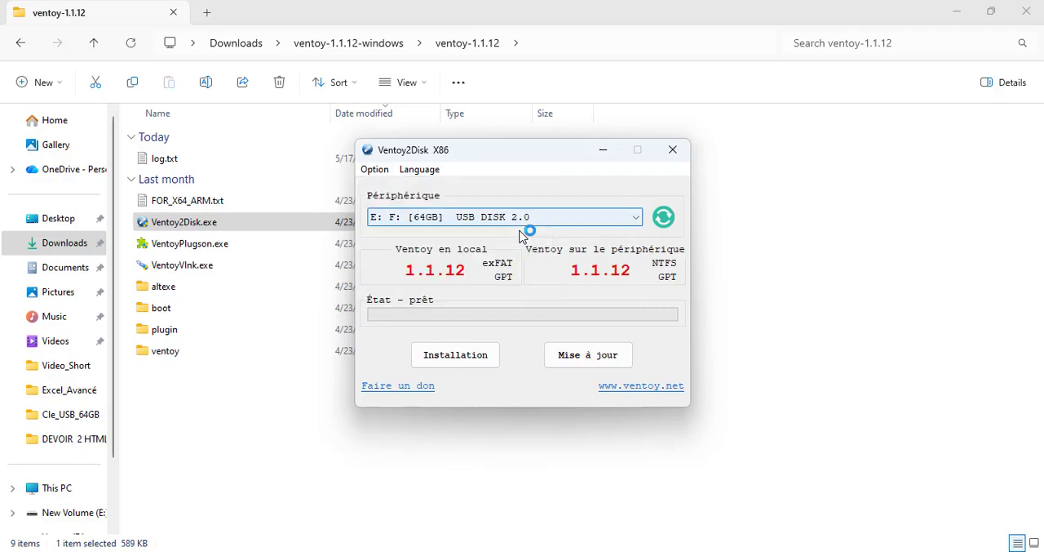
# Step: Configure the Ventoy partition with the NTFS file system and 8 GB reserved at the end of the disk
pyautogui.click(374, 170)
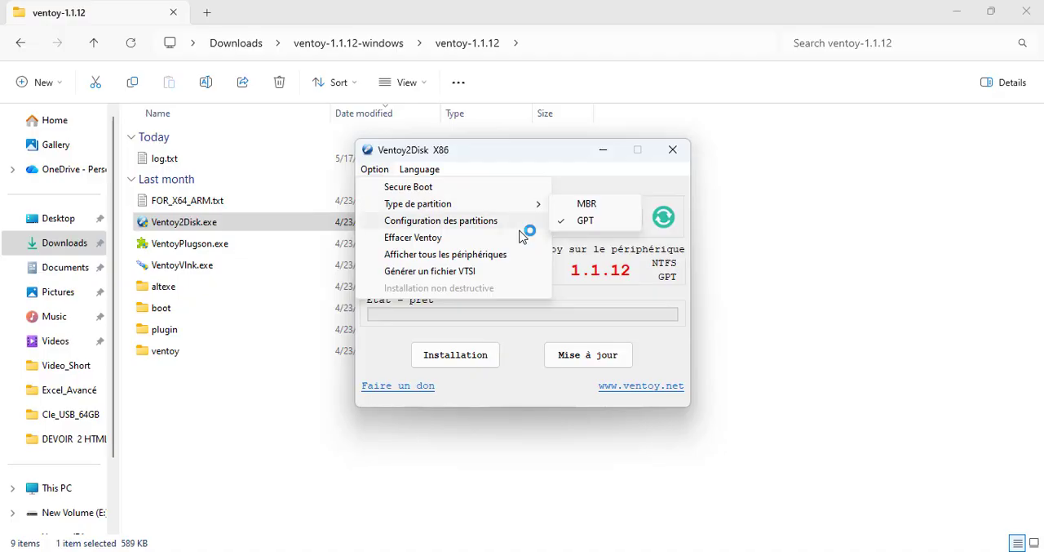
pyautogui.click(519, 222)
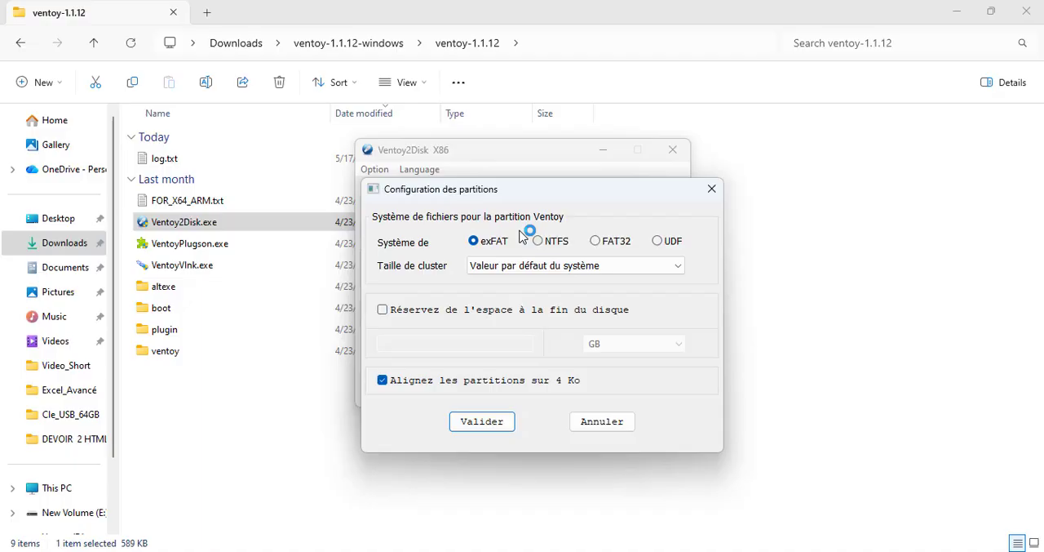
pyautogui.click(522, 236)
pyautogui.click(383, 310)
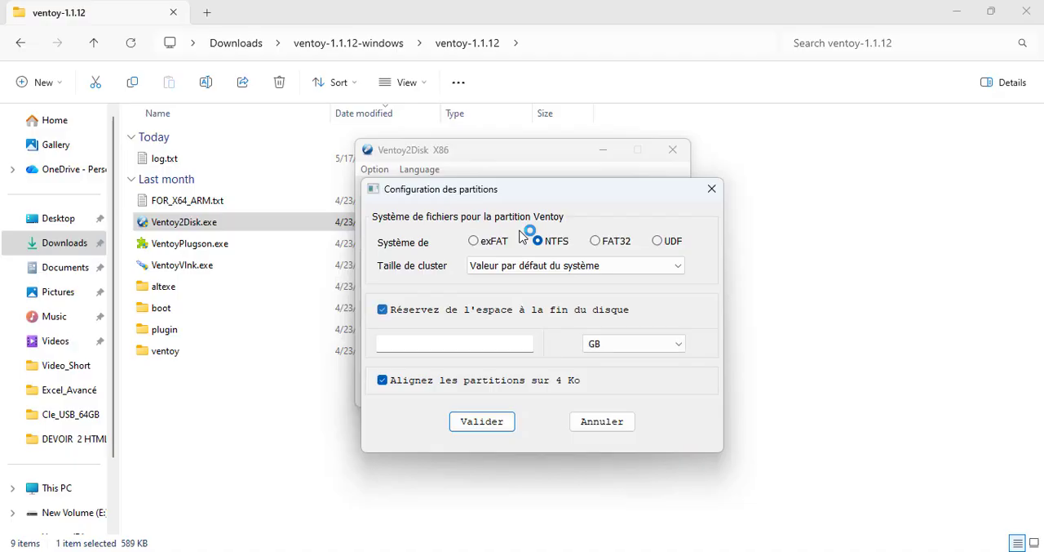
pyautogui.click(634, 343)
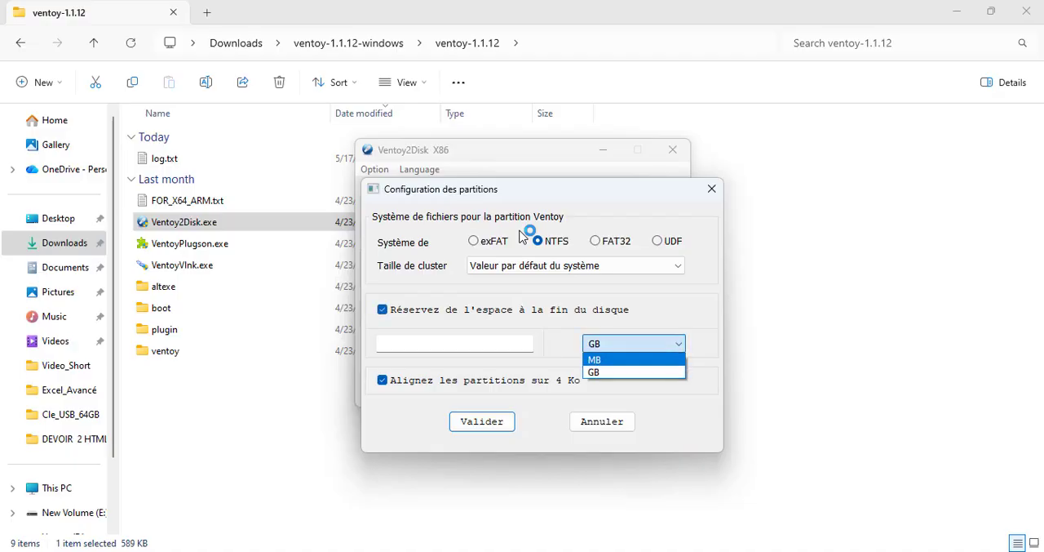
pyautogui.click(634, 372)
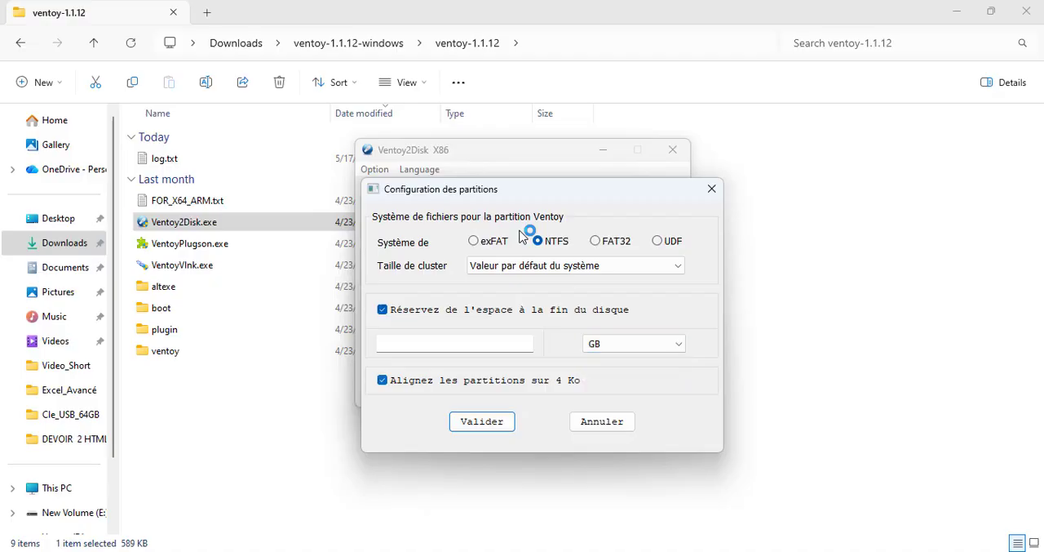
pyautogui.click(455, 344)
pyautogui.write('8')
pyautogui.press('Return')
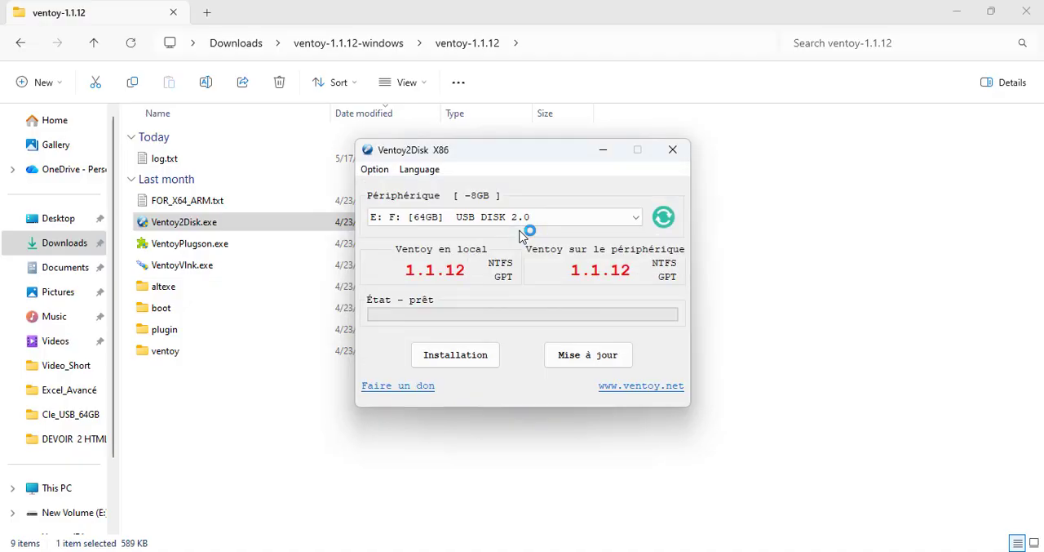
pyautogui.press('Tab')
pyautogui.press('space')
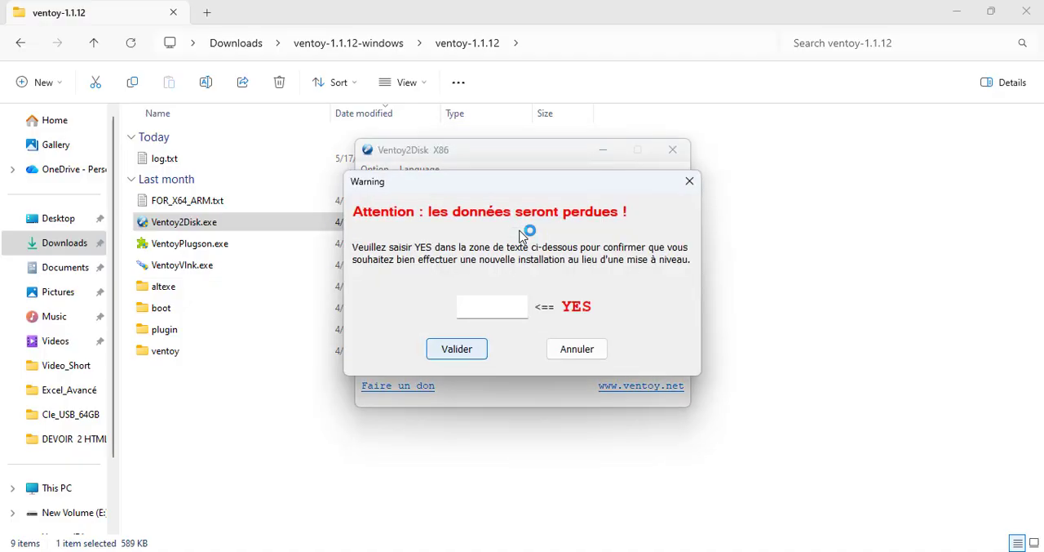
pyautogui.press('Escape')
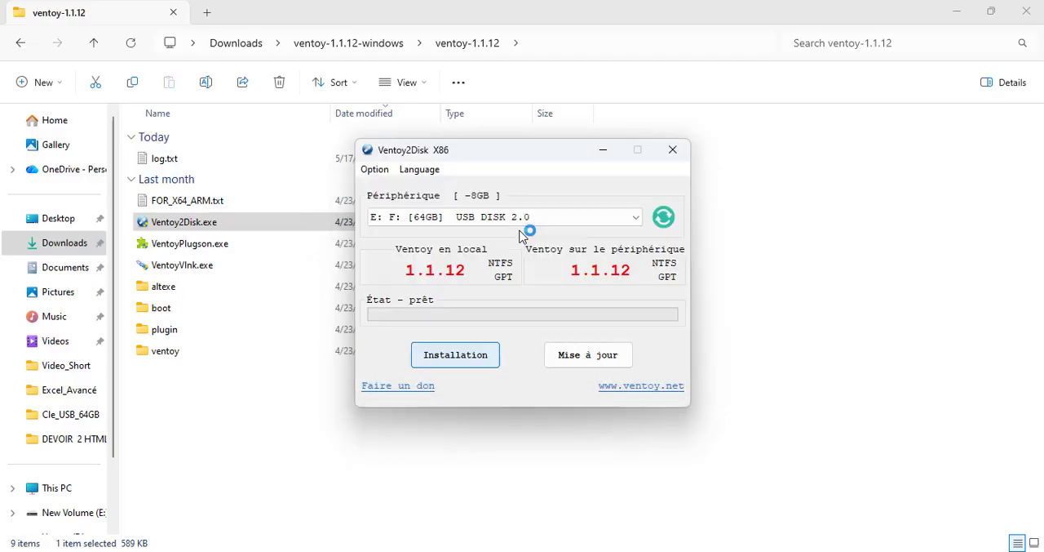
# Step: Start the Ventoy installation on the 64GB USB disk, entering YES to authorize a new install and accepting the disk formatting
pyautogui.press('space')
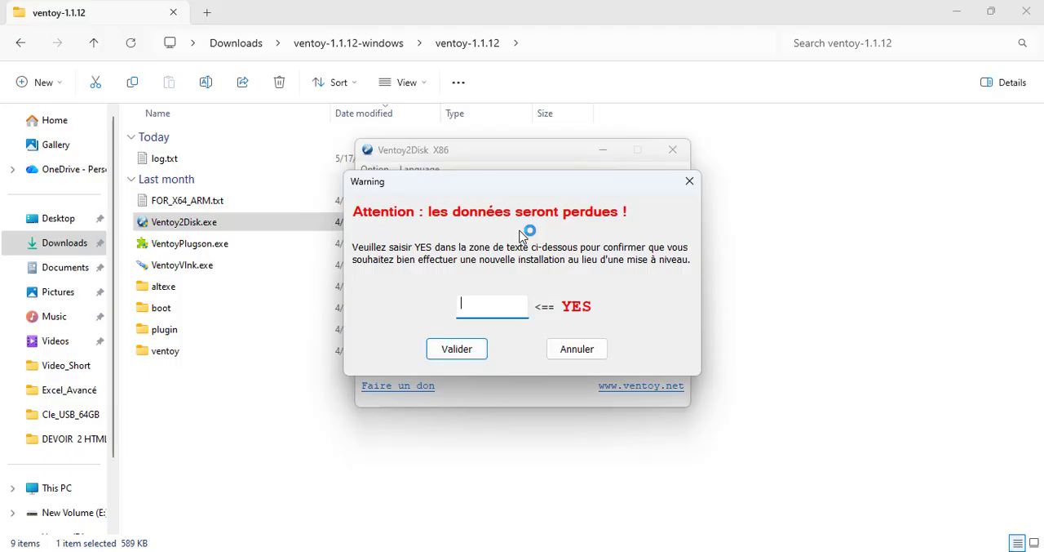
pyautogui.write('YES')
pyautogui.press('Return')
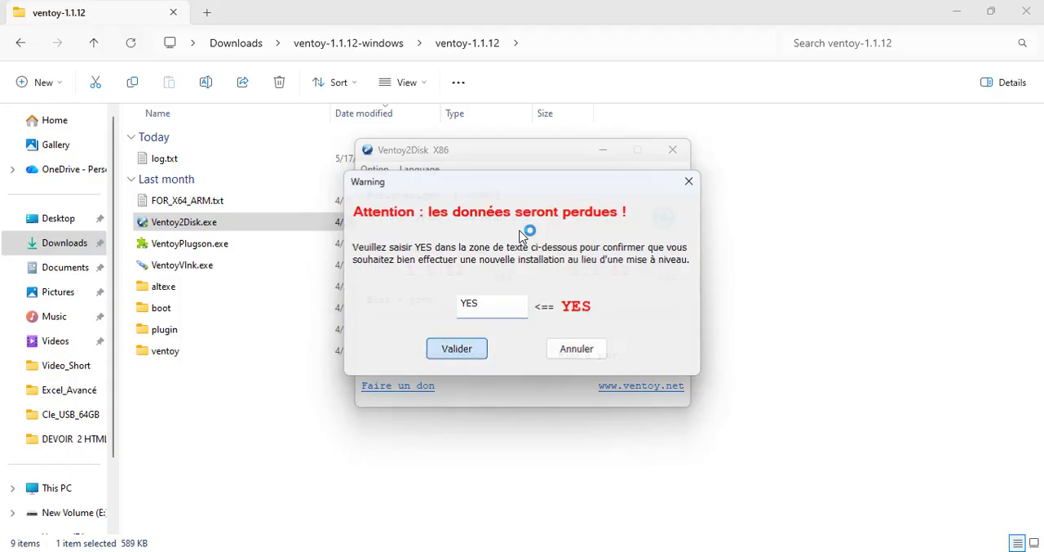
pyautogui.press('Return')
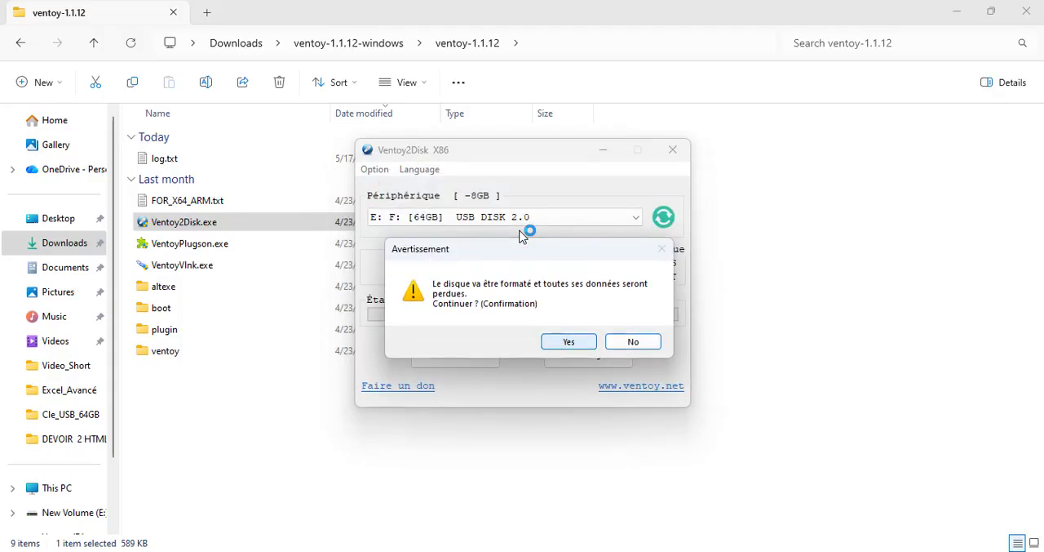
# Step: Give the final formatting confirmation so Ventoy installs on the 64GB USB disk, and close Ventoy2Disk once it is done
pyautogui.press('Return')
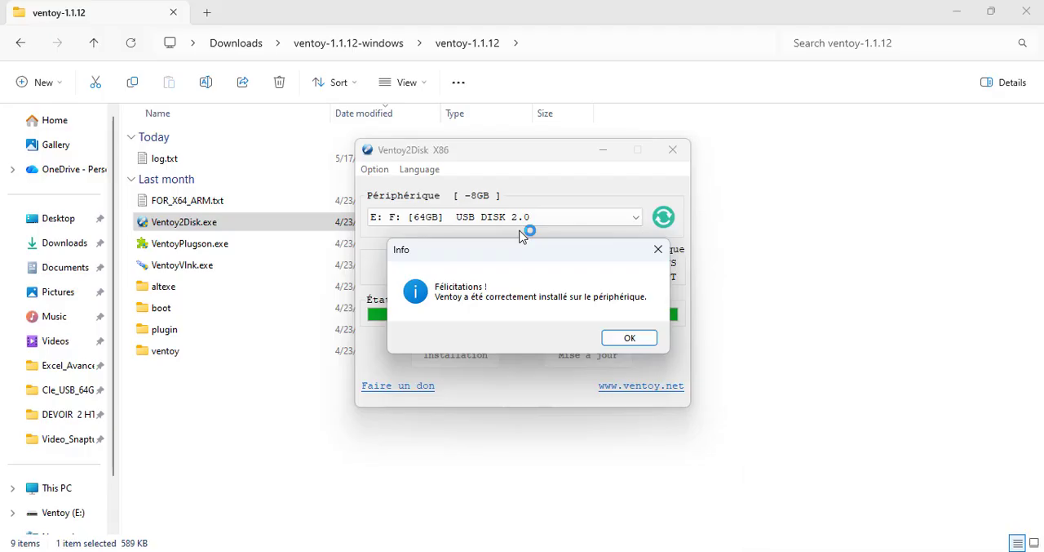
pyautogui.press('Return')
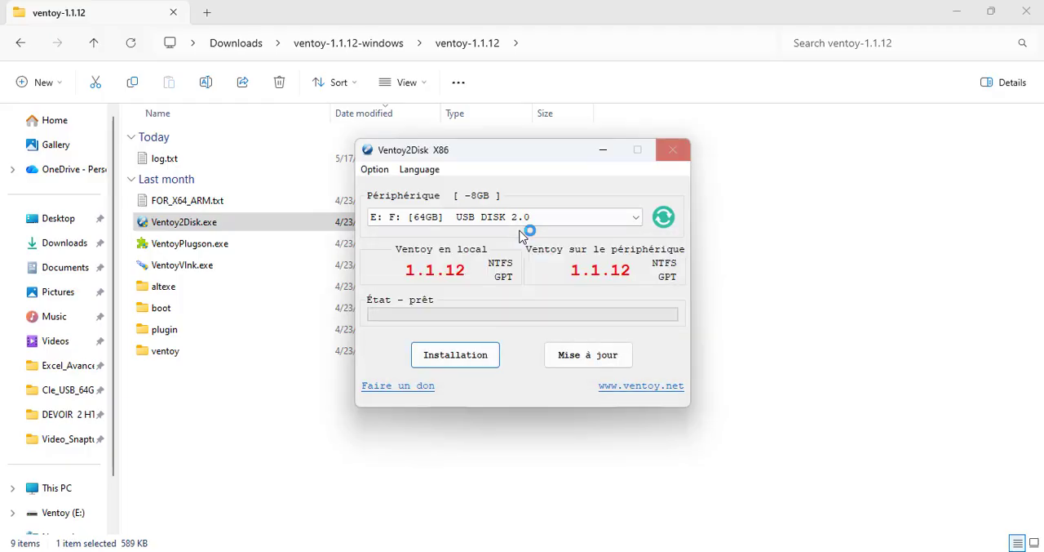
pyautogui.click(673, 149)
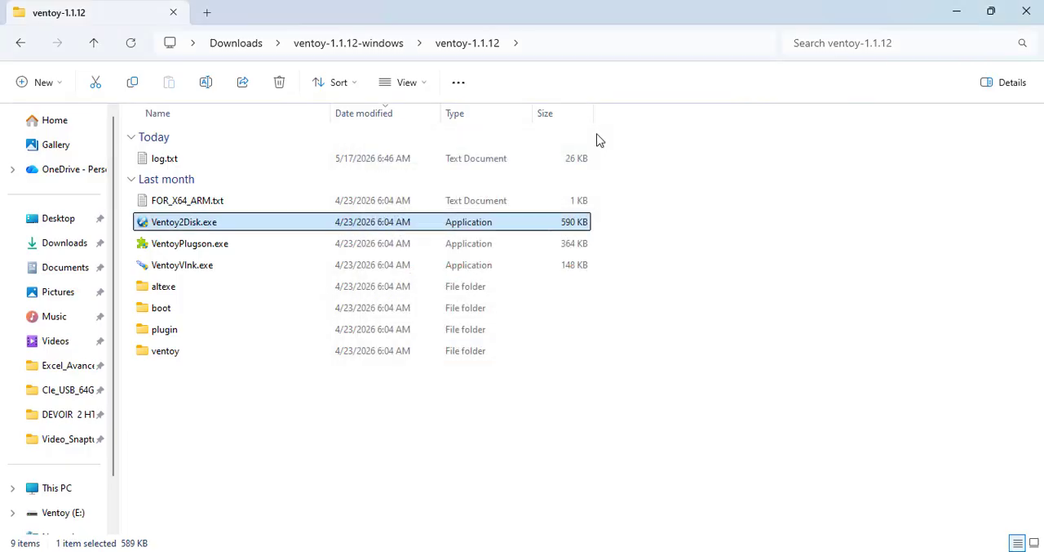
# Step: View the drives in This PC, and open Disk Management to inspect the Ventoy partition on the removable disk
pyautogui.click(67, 496)
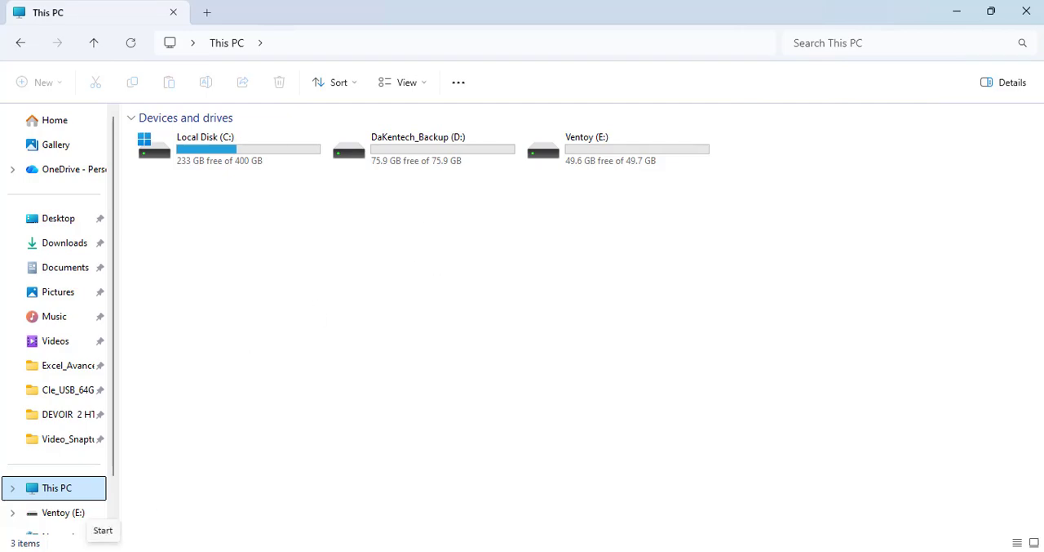
pyautogui.rightClick(103, 551)
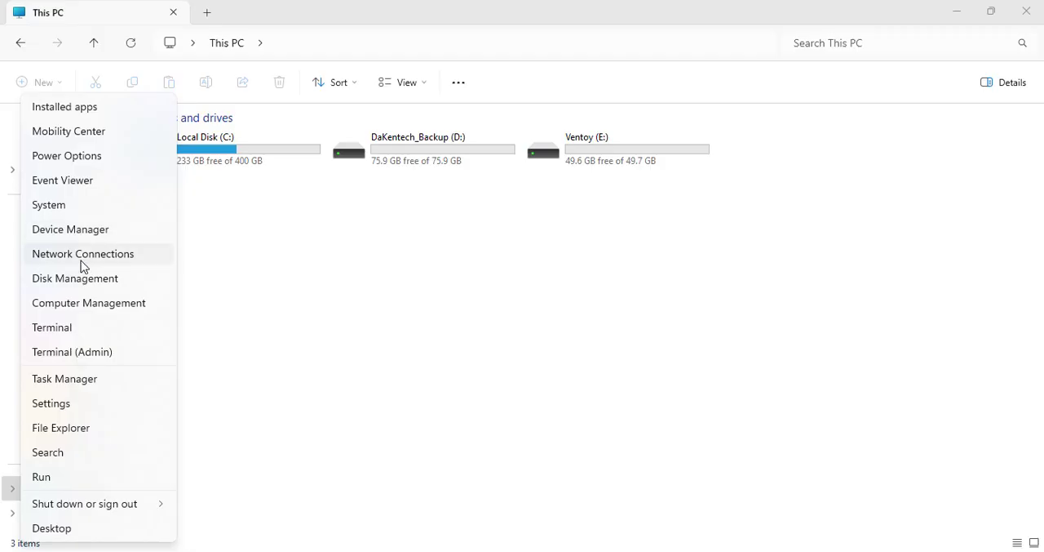
pyautogui.click(95, 282)
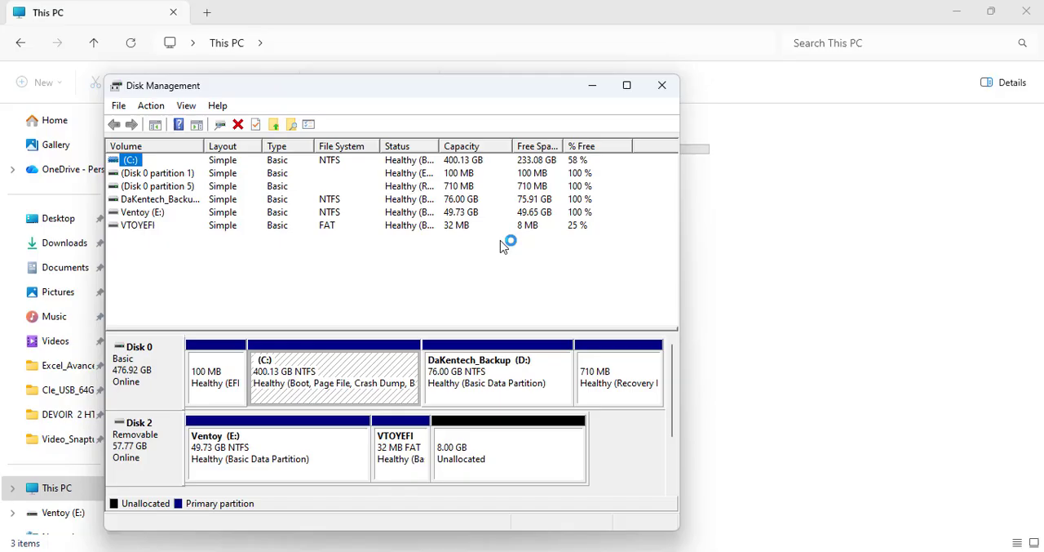
pyautogui.click(278, 453)
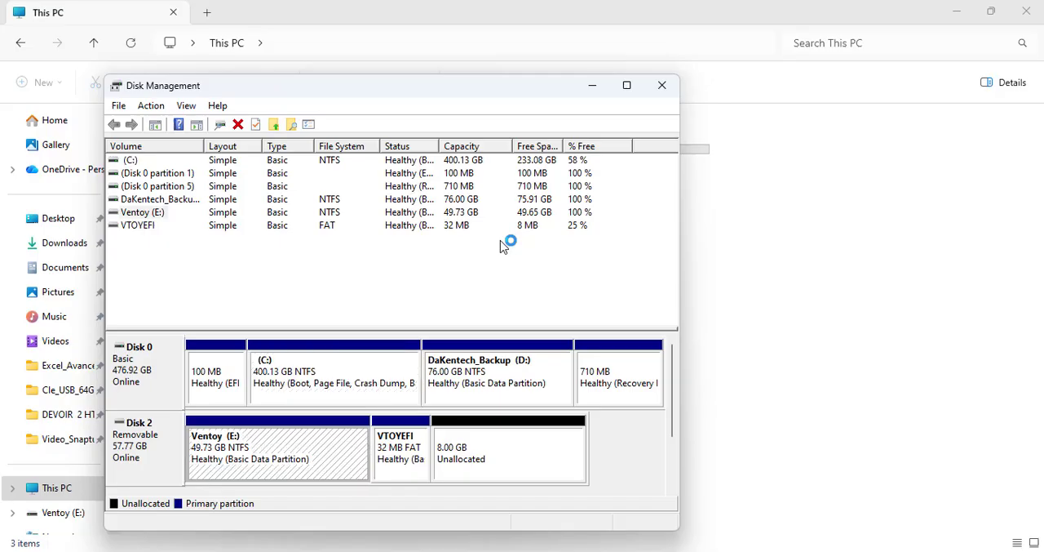
# Step: Create a new simple volume in the 8 GB unallocated space of Disk 2, using 8191 MB and drive letter F
pyautogui.click(509, 452)
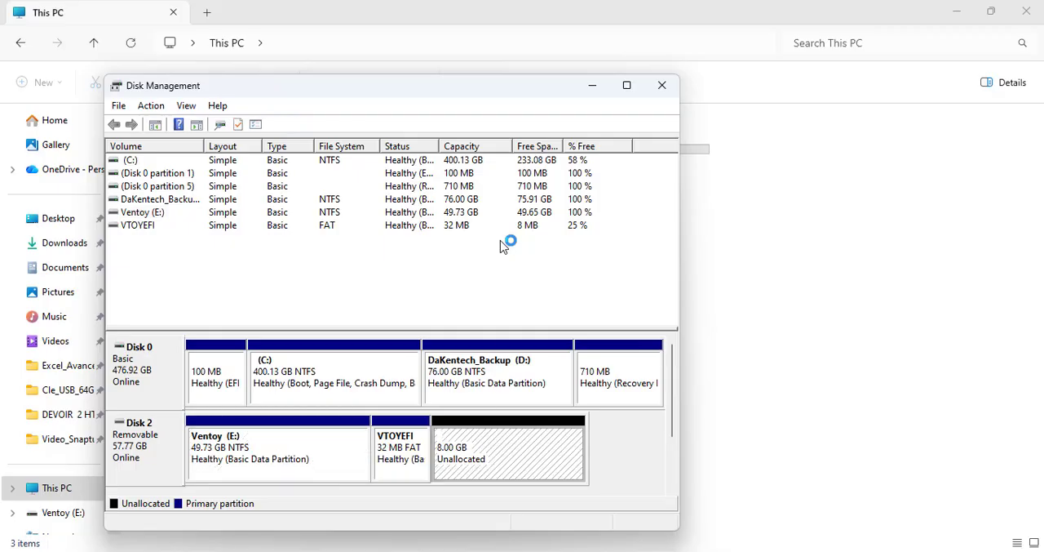
pyautogui.rightClick(495, 463)
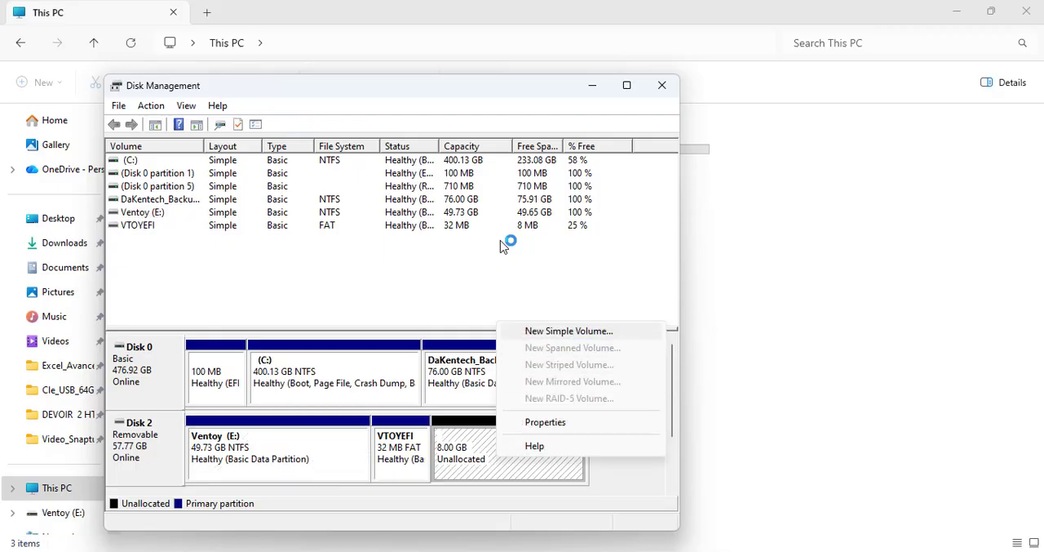
pyautogui.click(568, 331)
pyautogui.click(402, 435)
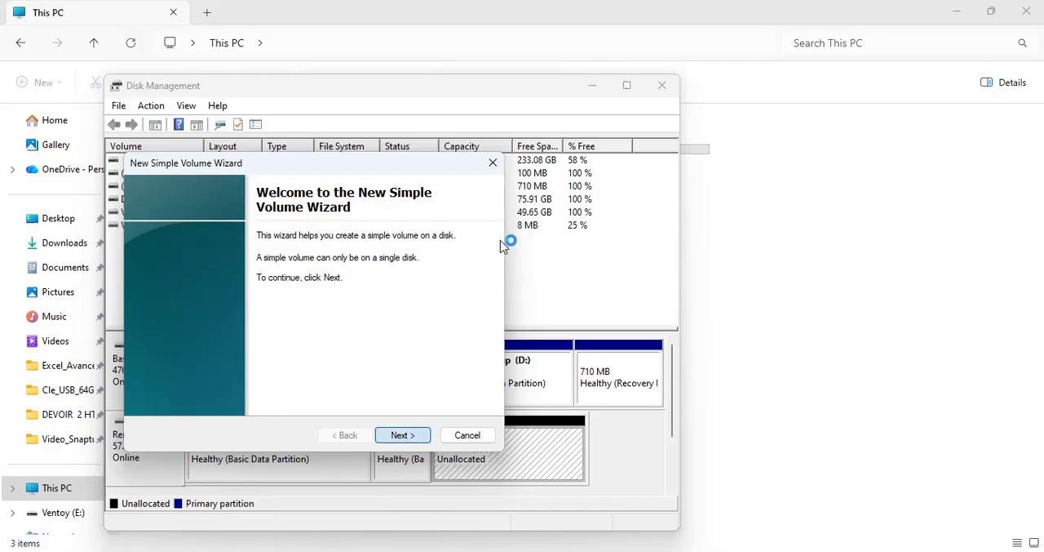
pyautogui.click(403, 435)
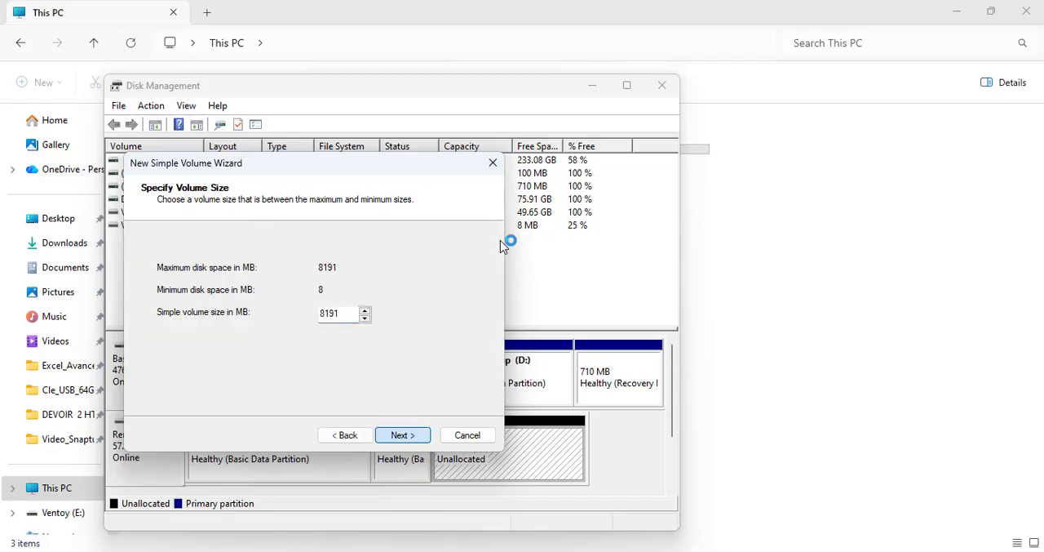
pyautogui.click(402, 435)
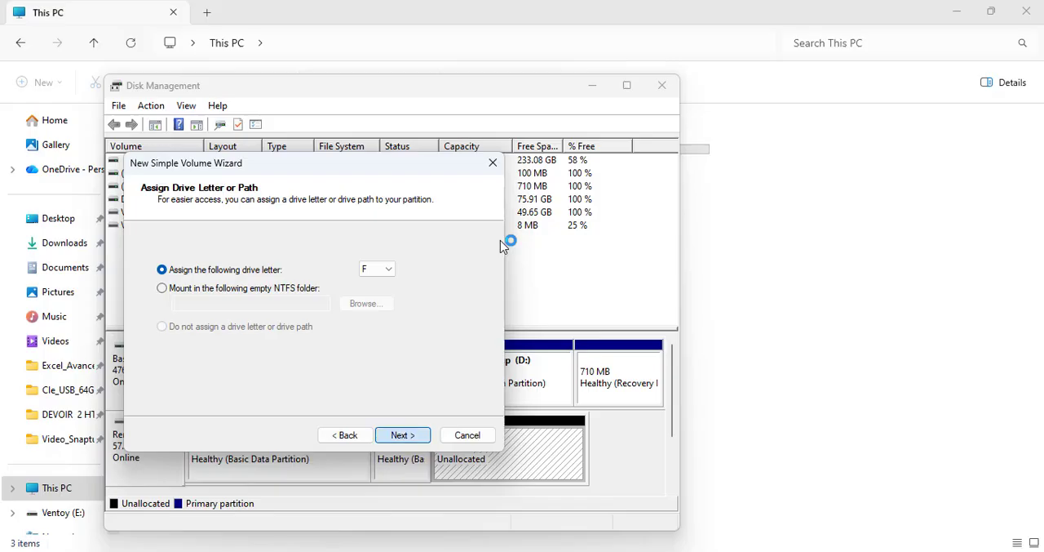
# Step: Format the new volume as NTFS with the label "USB drive" and complete the wizard
pyautogui.click(388, 303)
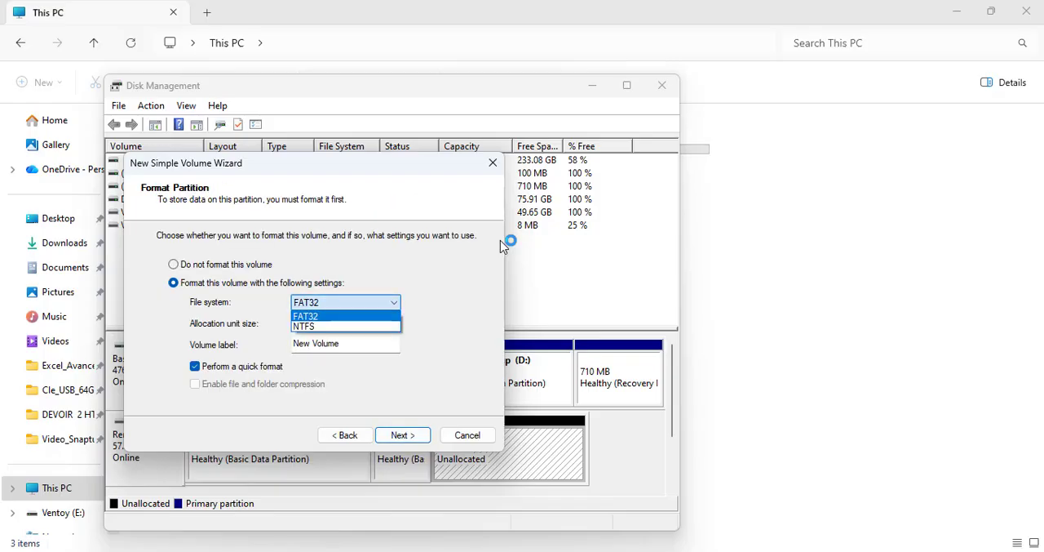
pyautogui.click(326, 326)
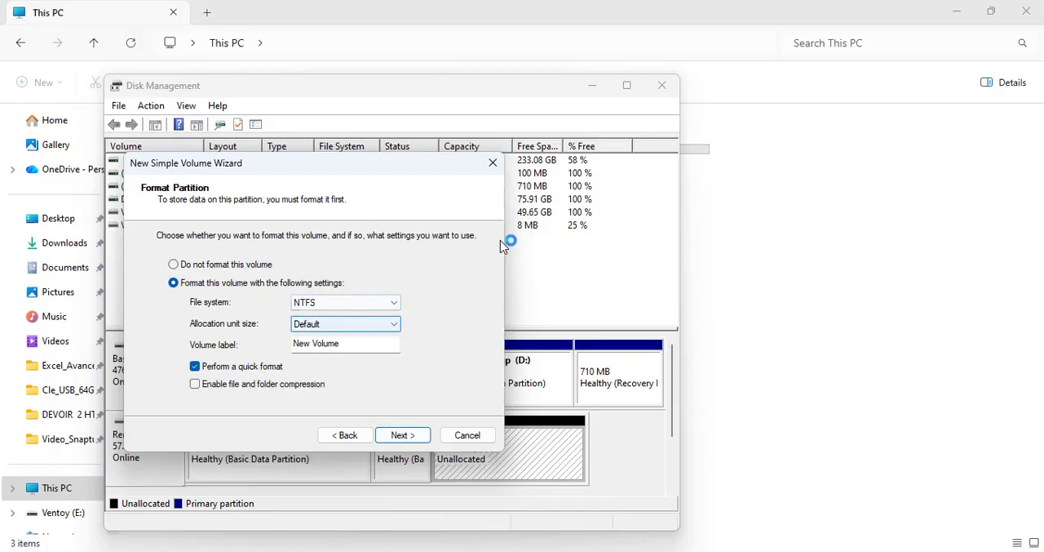
pyautogui.click(352, 343)
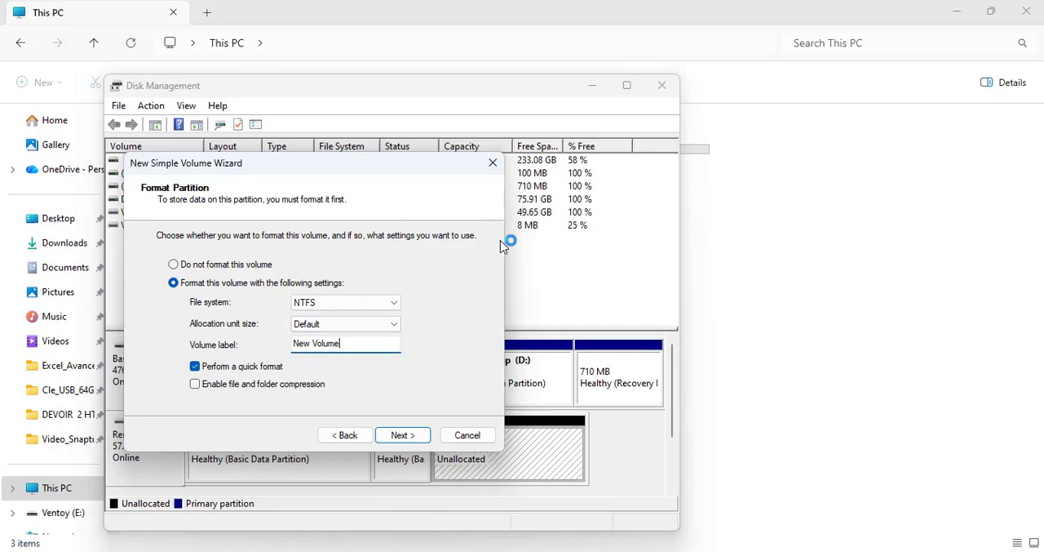
pyautogui.press('BackSpace')
pyautogui.press('BackSpace')
pyautogui.press('BackSpace')
pyautogui.press('BackSpace')
pyautogui.press('BackSpace')
pyautogui.press('BackSpace')
pyautogui.press('BackSpace')
pyautogui.press('BackSpace')
pyautogui.press('BackSpace')
pyautogui.press('BackSpace')
pyautogui.write('USB drive')
pyautogui.press('Return')
pyautogui.press('Return')
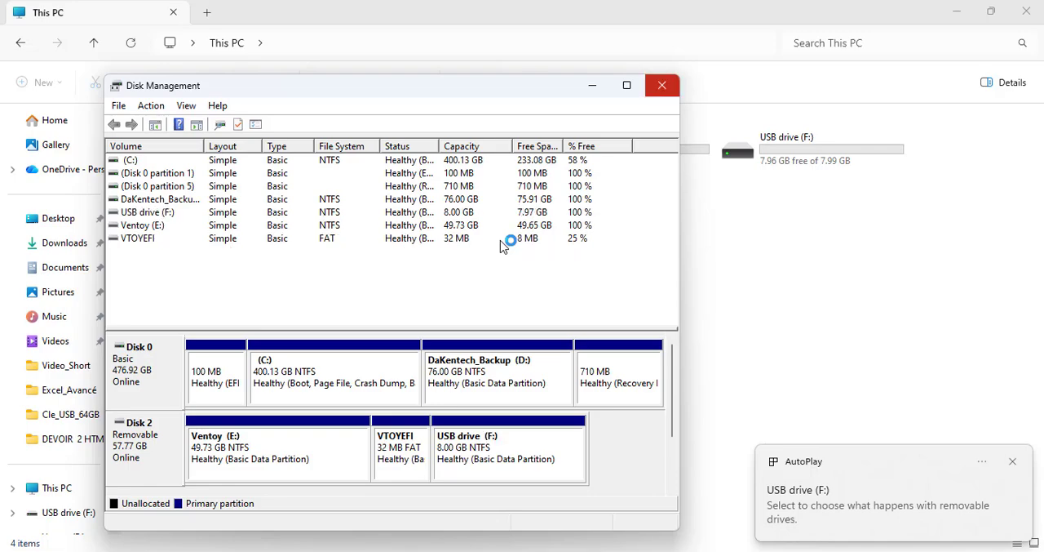
# Step: Close Disk Management and check the USB drive (F:) and Ventoy (E:) volumes in This PC
pyautogui.click(662, 85)
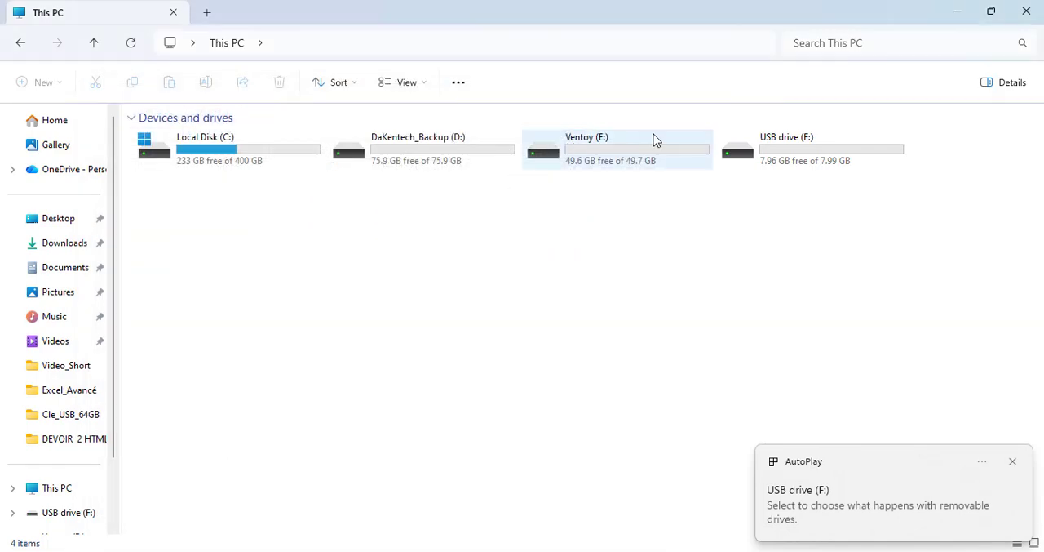
pyautogui.click(800, 160)
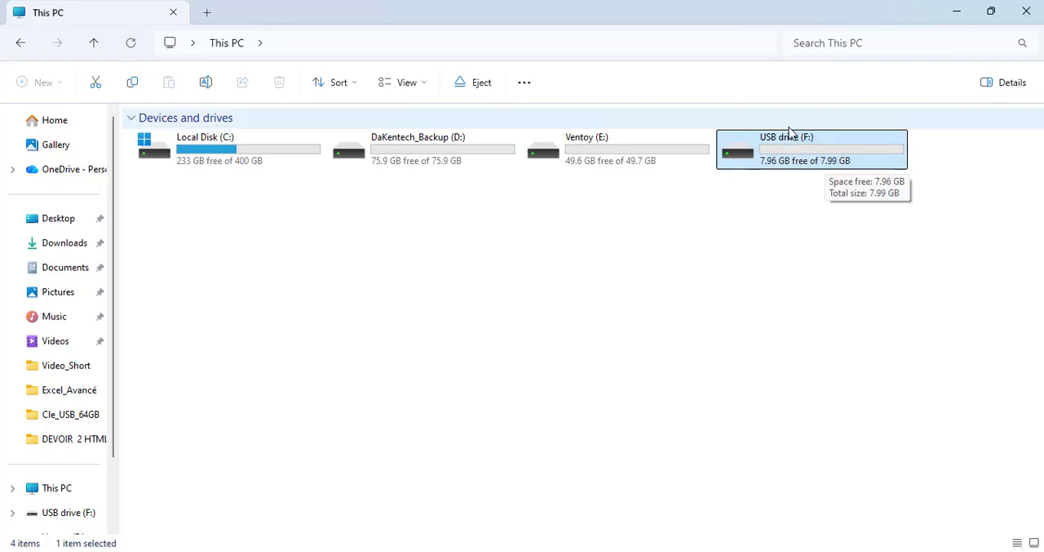
pyautogui.click(618, 146)
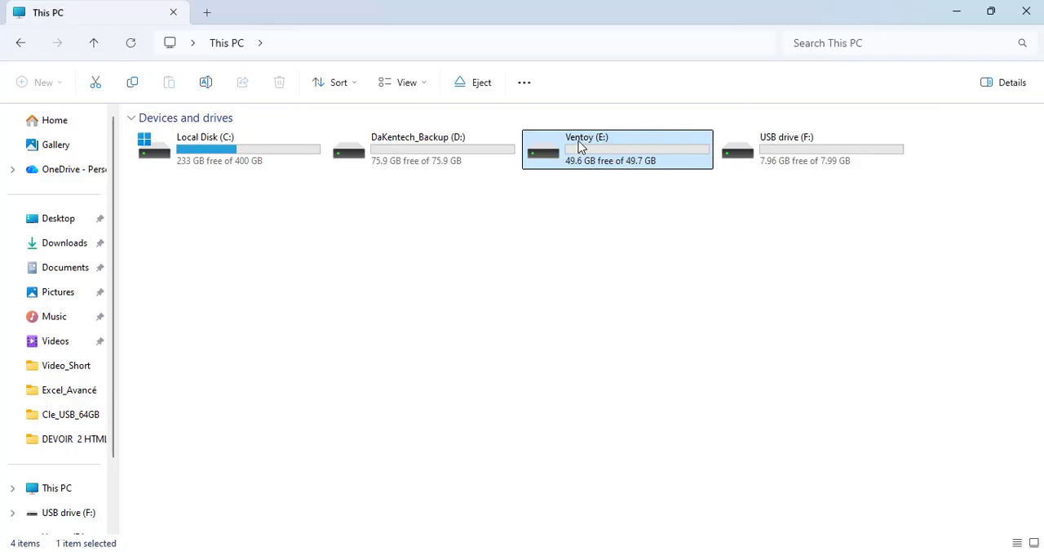